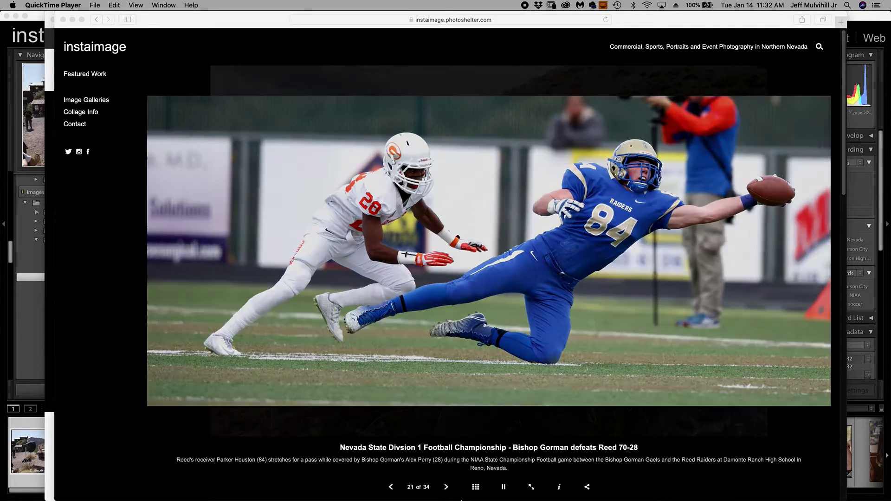
# Switch to Adobe Lightroom Classic and open the barn couple photo 1D4_2291.CR2 in Loupe view
pyautogui.moveTo(462, 500)
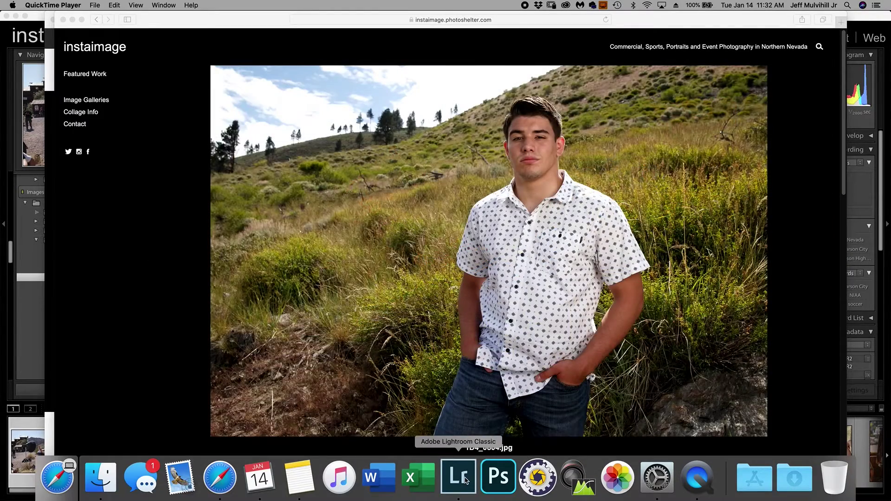
pyautogui.click(466, 479)
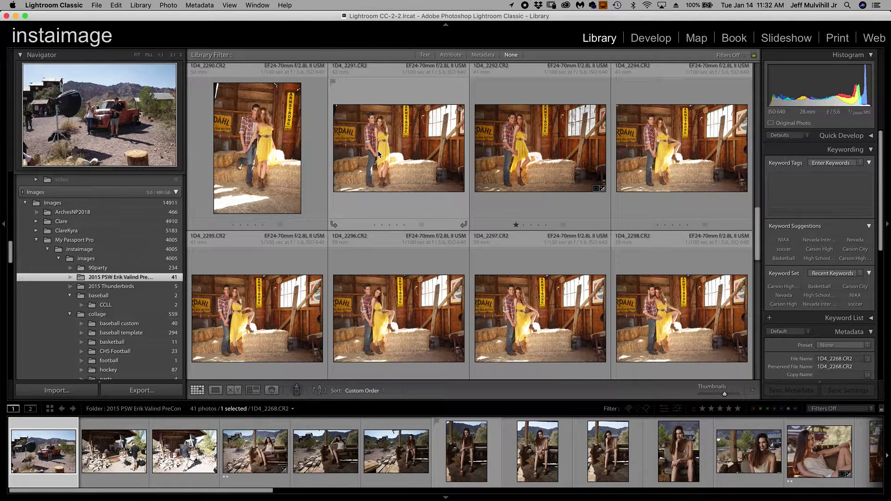
pyautogui.click(415, 203)
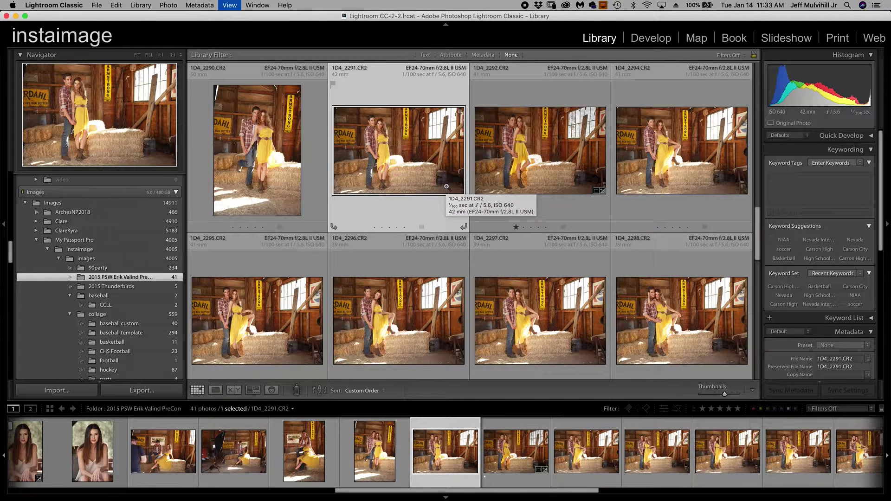
pyautogui.doubleClick(446, 188)
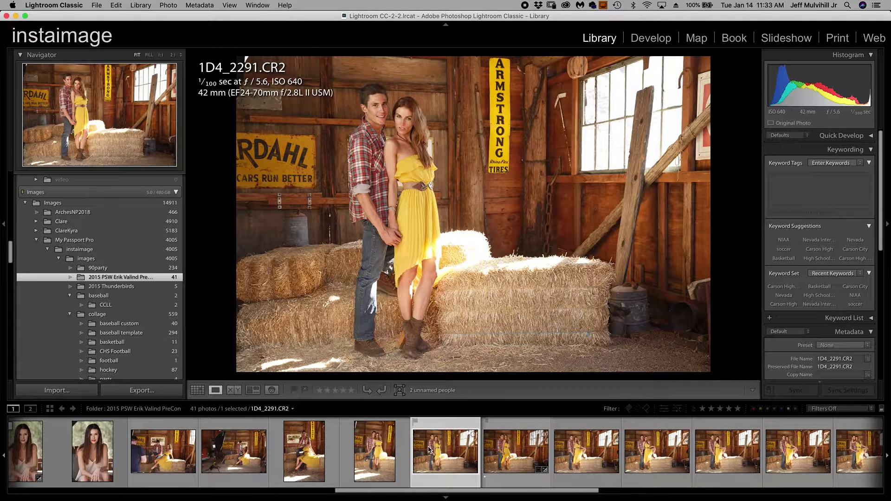
pyautogui.press('g')
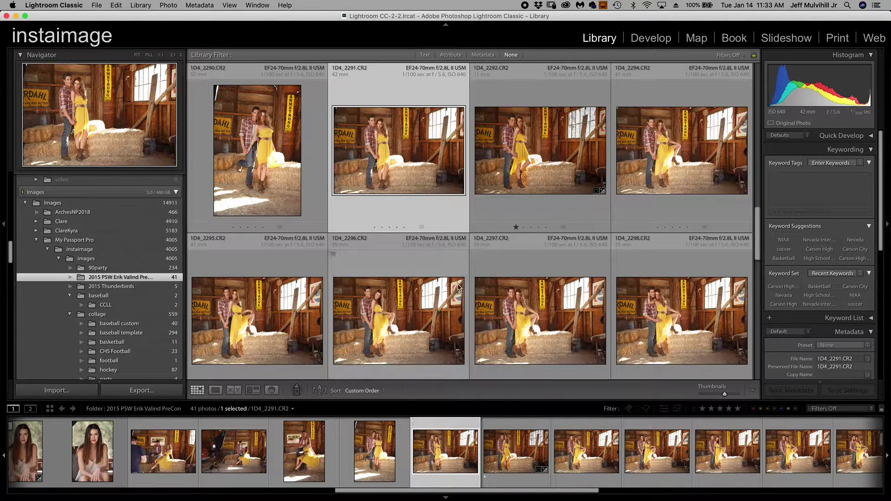
pyautogui.doubleClick(417, 164)
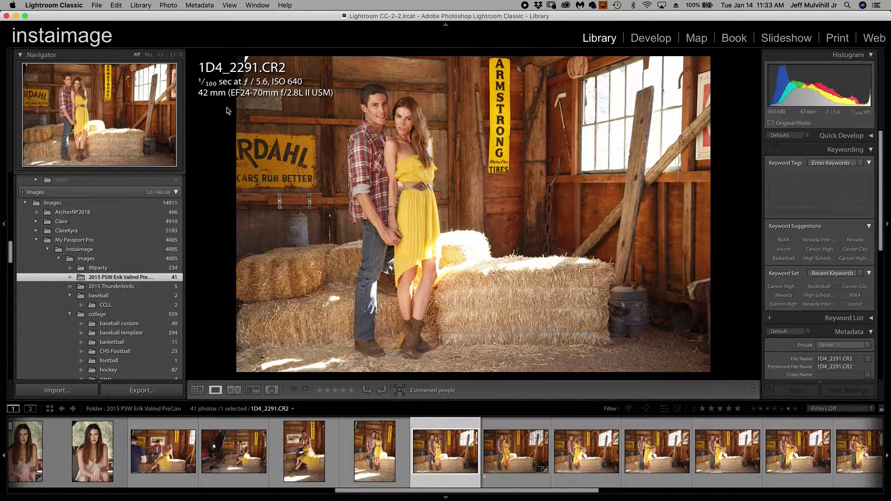
# Cycle the Loupe info overlay off and through its displays, ending on the file name and exposure details
pyautogui.press('i')
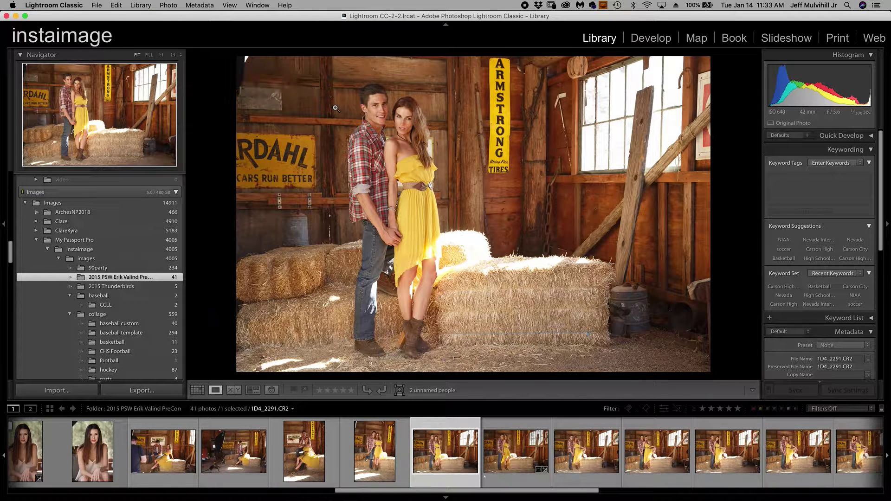
pyautogui.press('i')
pyautogui.press('i')
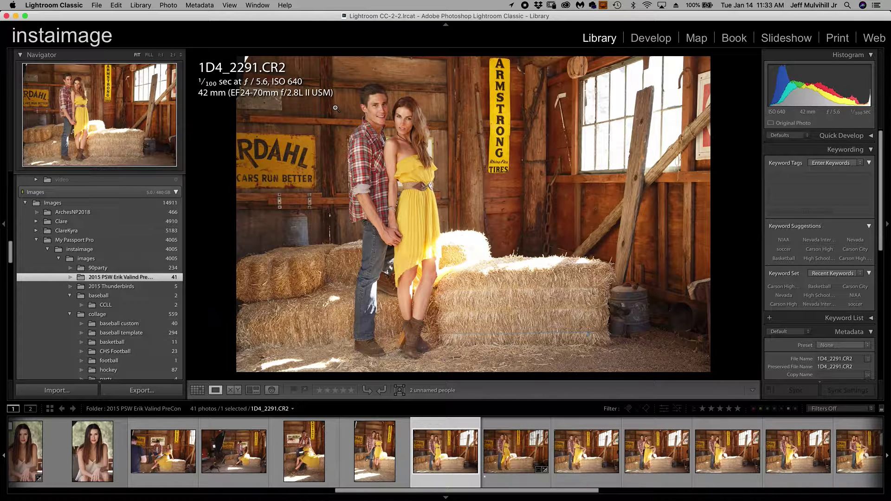
pyautogui.press('i')
pyautogui.press('i')
pyautogui.press('i')
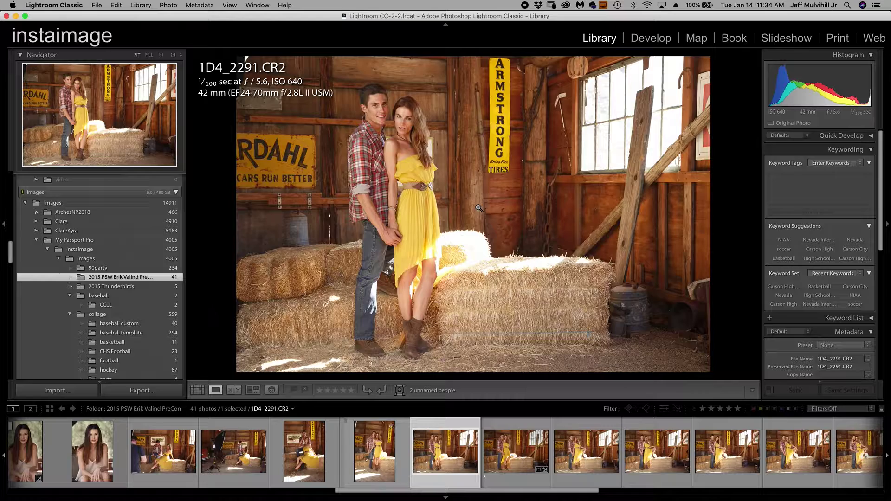
# Compare 1D4_2291.CR2 with the neighbouring photos 1D4_2292.CR2 and 1D4_2294.CR2 in Loupe view
pyautogui.press('Right')
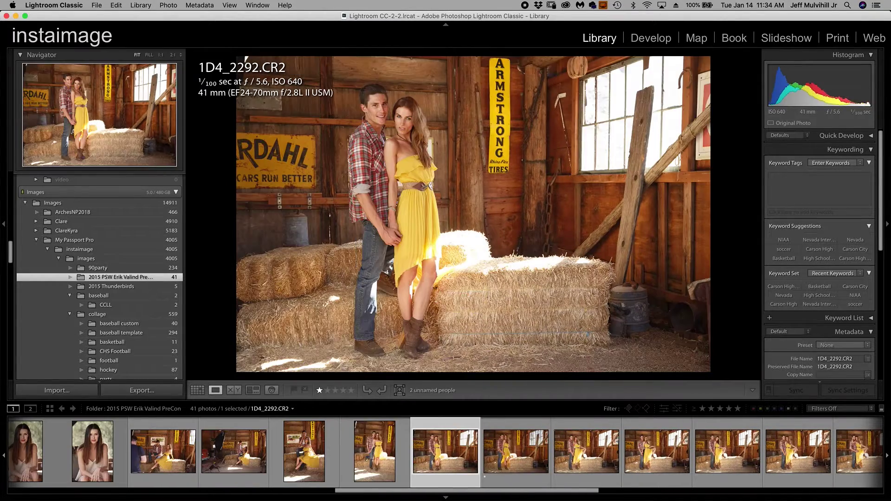
pyautogui.press('Right')
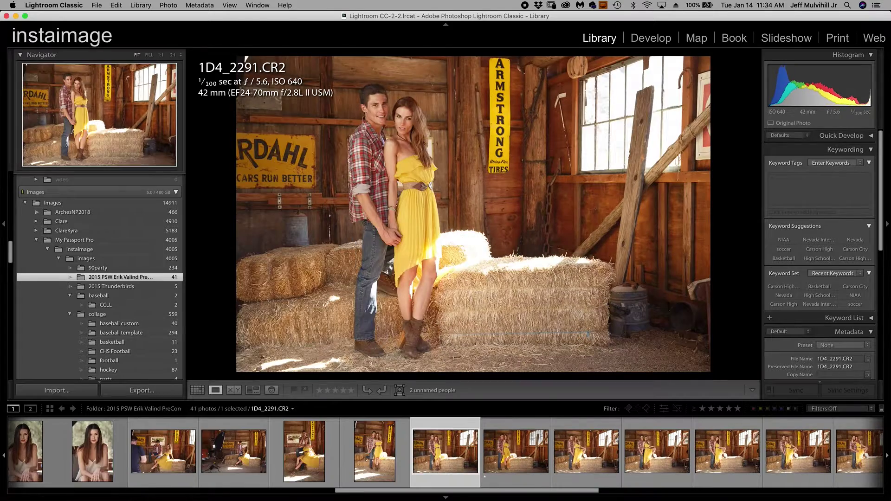
pyautogui.press('Right')
pyautogui.press('Left')
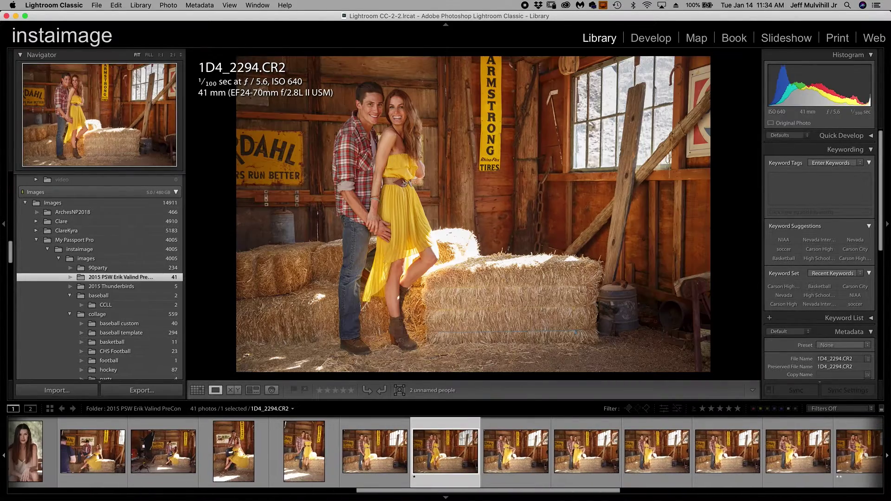
pyautogui.press('Left')
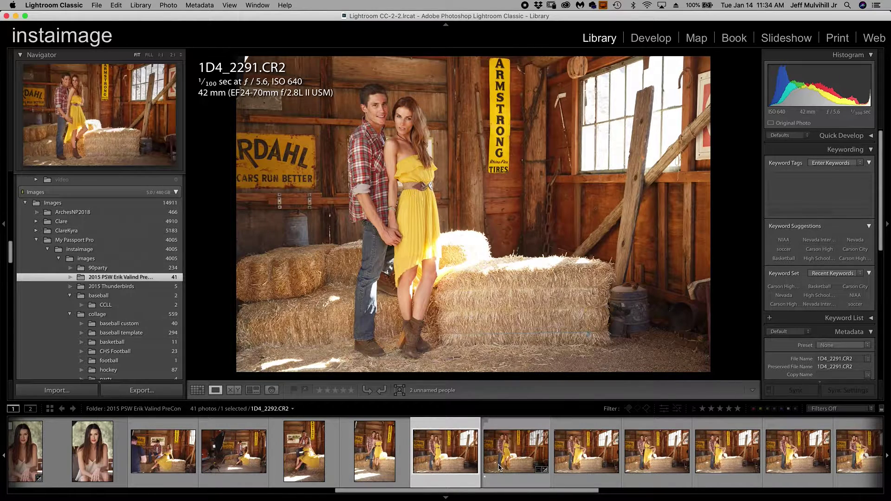
pyautogui.click(523, 448)
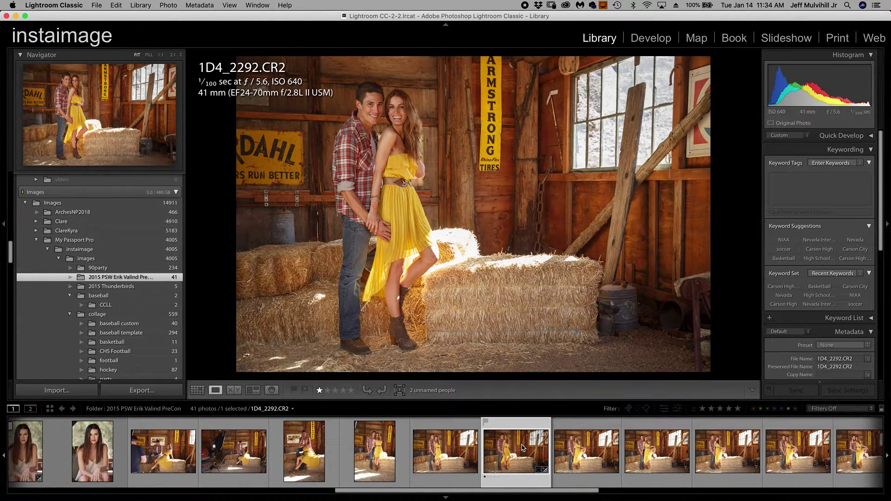
pyautogui.click(584, 452)
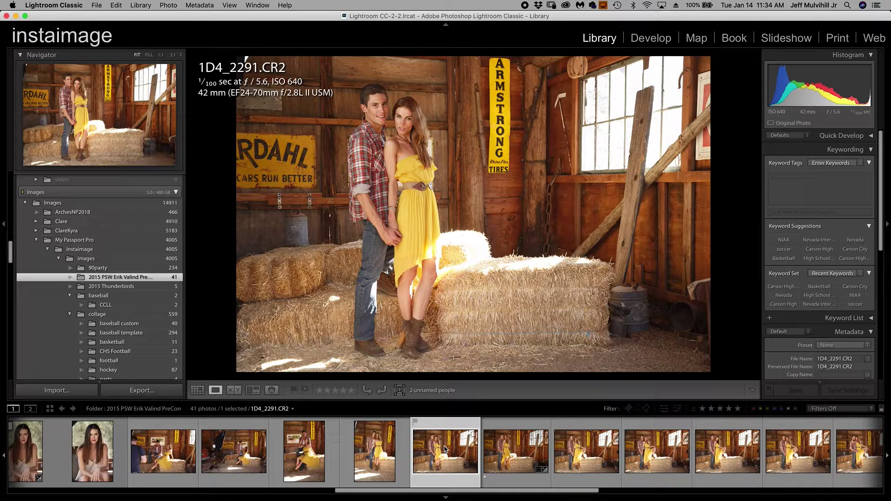
# Hide the side panels and show 1D4_2291.CR2 in full-screen view
pyautogui.press('Tab')
pyautogui.press('Tab')
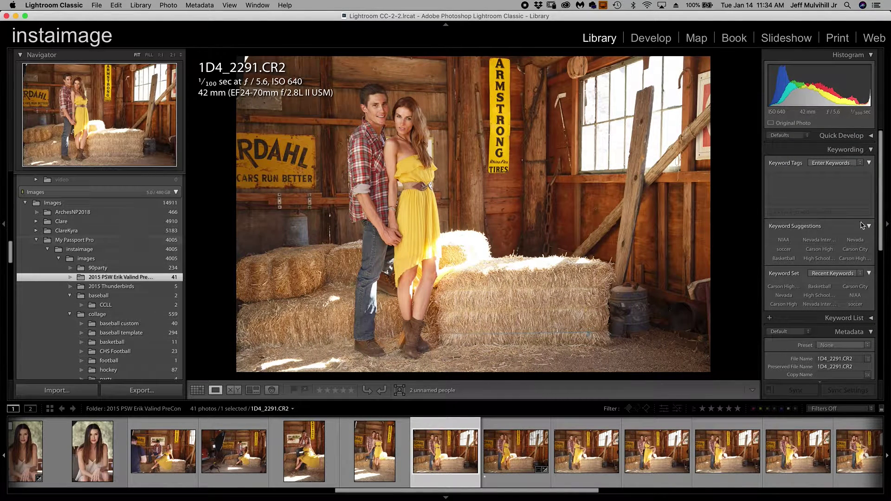
pyautogui.press('Tab')
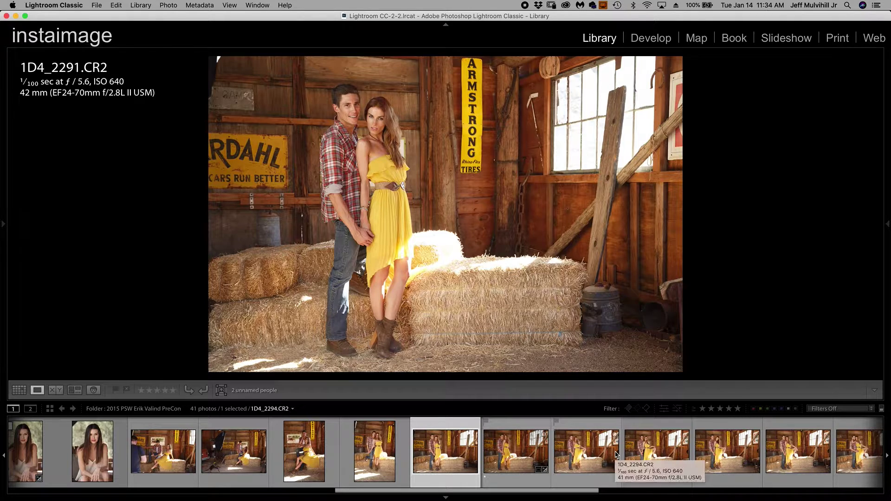
pyautogui.press('f')
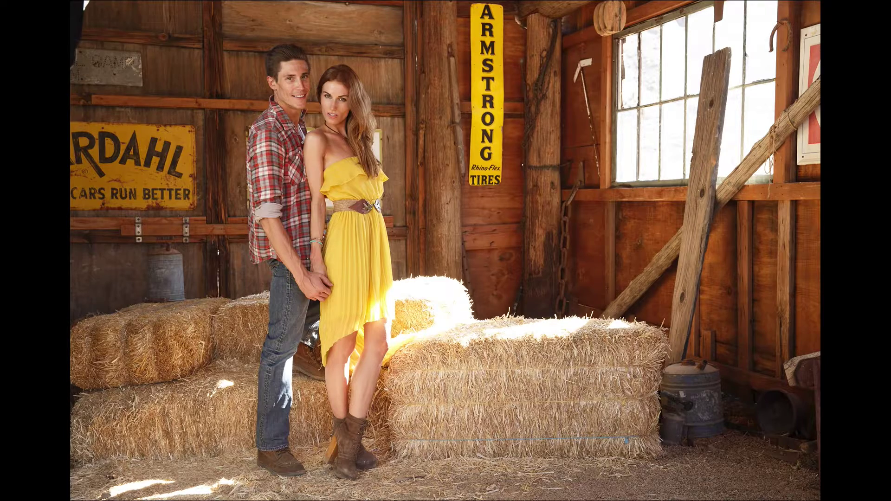
# Review the following barn photos in full screen, then return to Loupe view on 1D4_2295.CR2 with the side panels shown
pyautogui.press('Right')
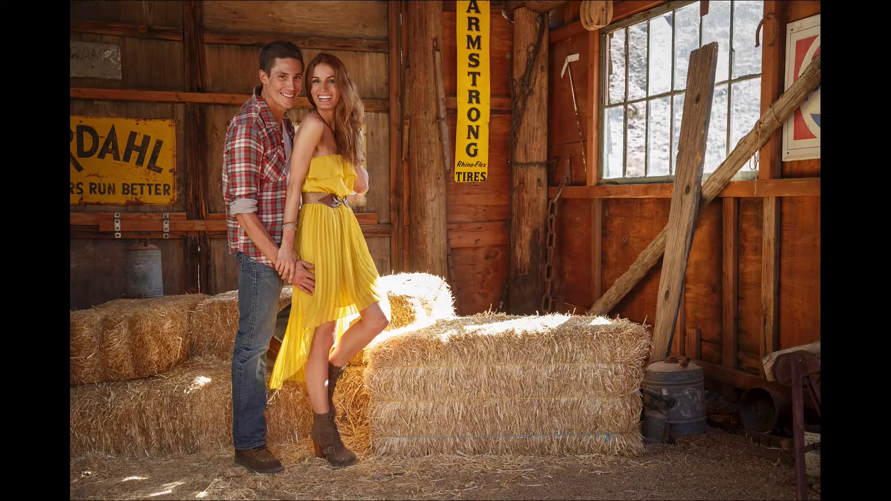
pyautogui.press('Right')
pyautogui.press('Right')
pyautogui.press('Right')
pyautogui.press('Right')
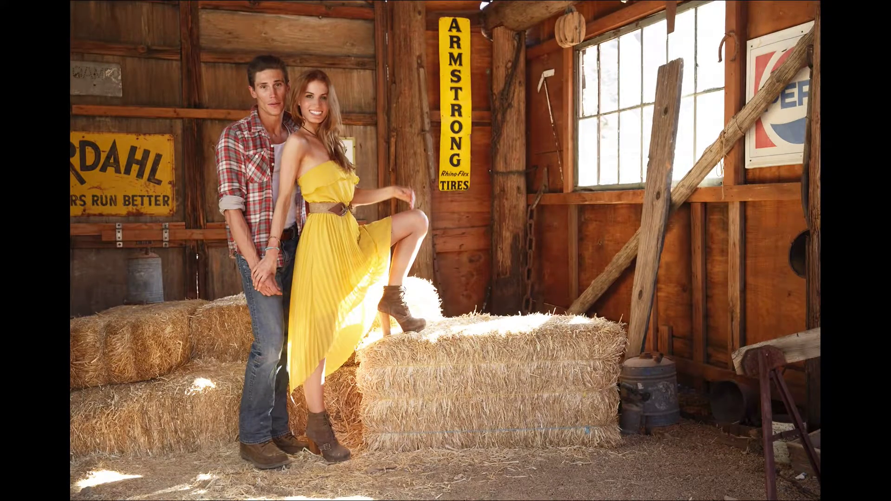
pyautogui.press('Right')
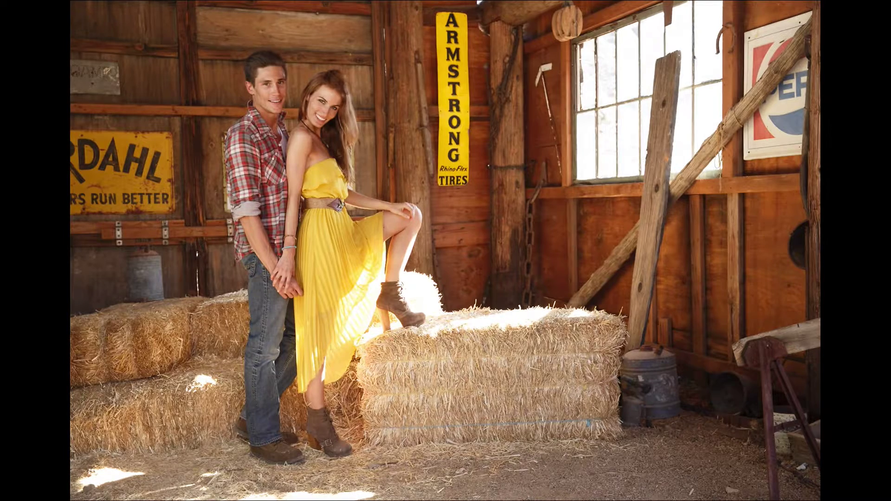
pyautogui.press('Right')
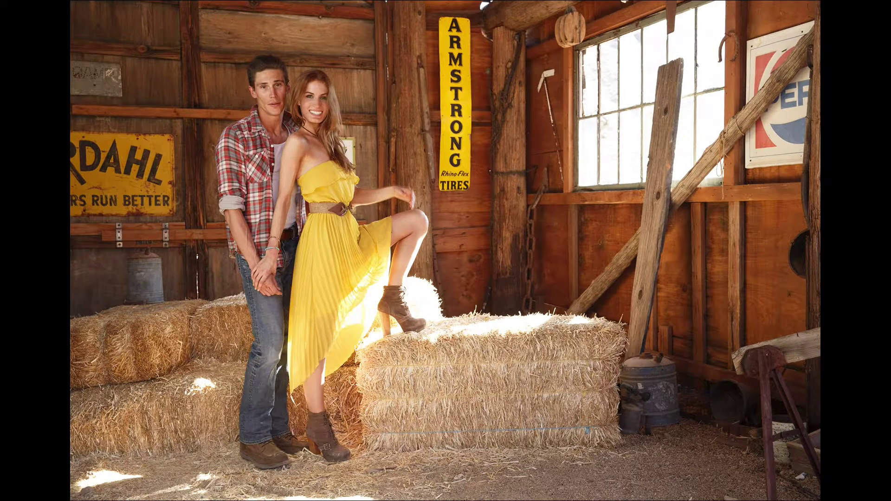
pyautogui.press('Right')
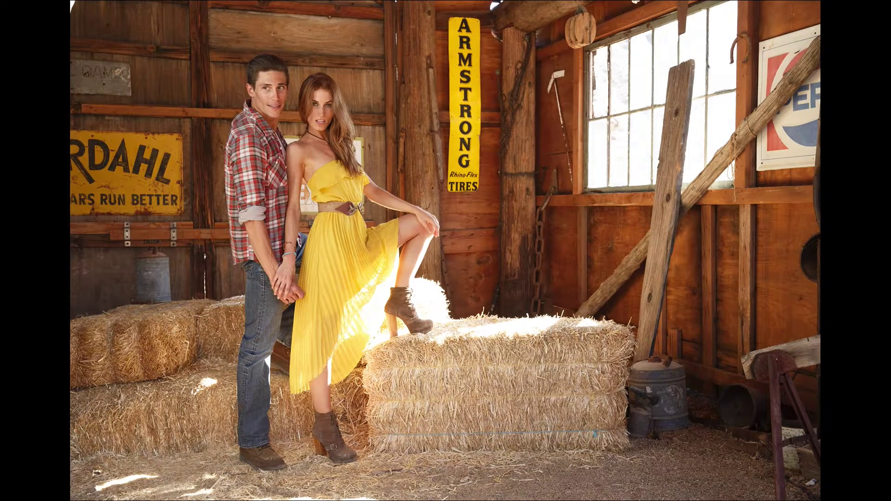
pyautogui.press('Right')
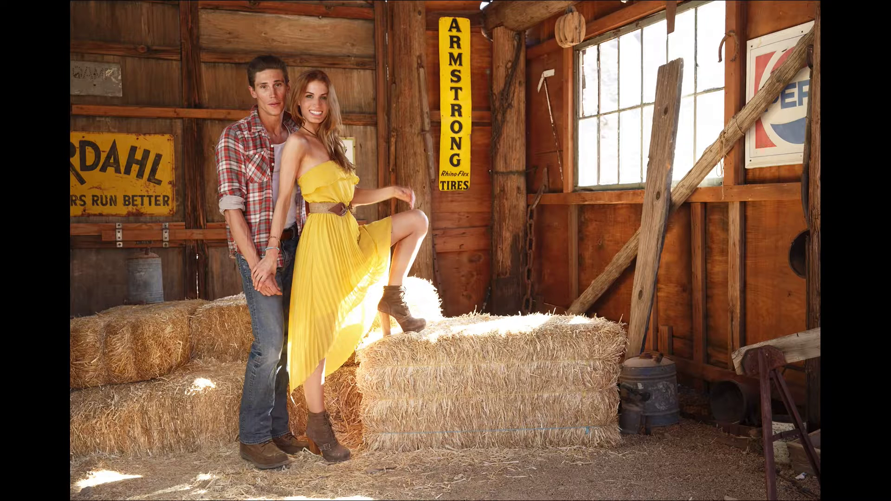
pyautogui.press('f')
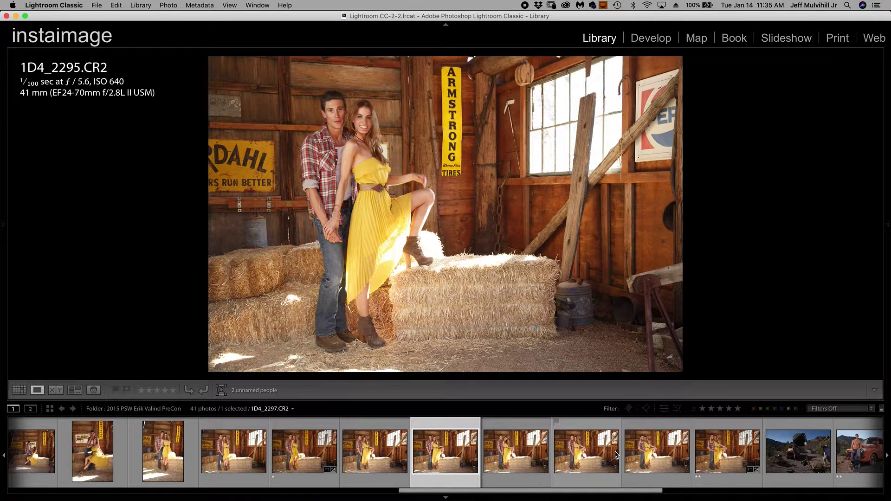
pyautogui.press('Tab')
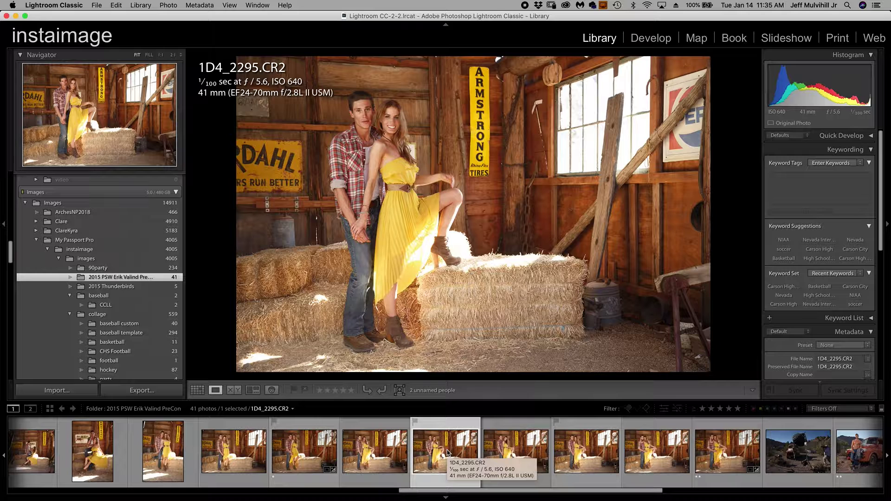
# Give 1D4_2295.CR2 a one-star rating and clear it again, twice
pyautogui.press('1')
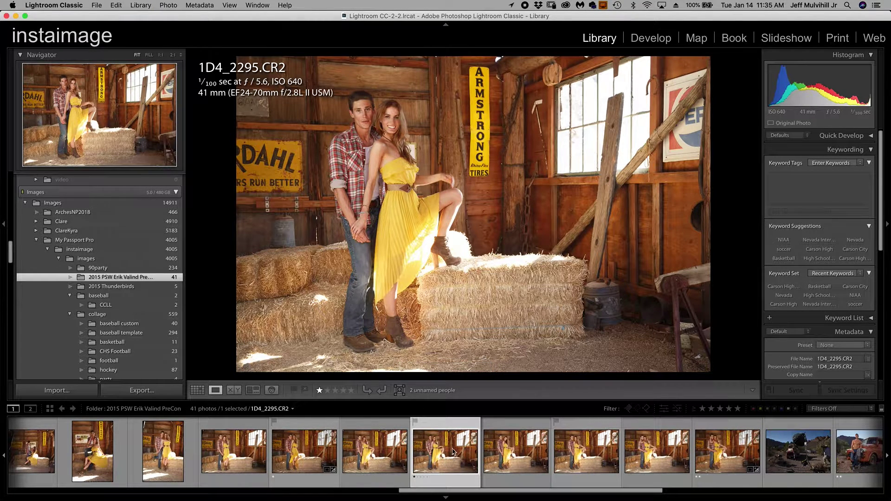
pyautogui.press('0')
pyautogui.press('1')
pyautogui.press('0')
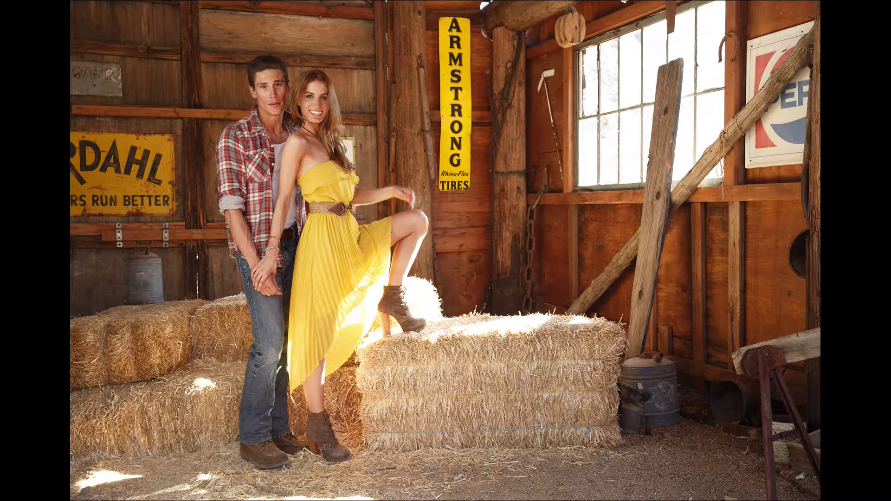
# Rate 1D4_2295.CR2 five stars in full-screen view, then lower its rating to one star
pyautogui.press('5')
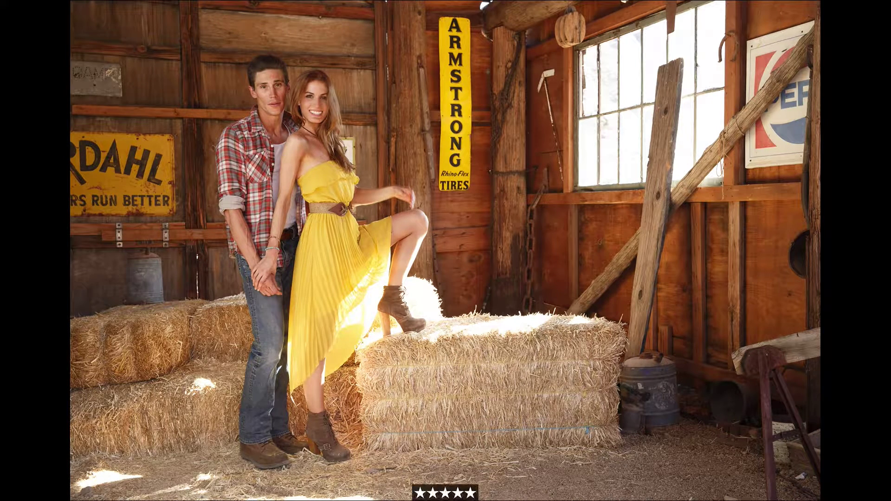
pyautogui.press('1')
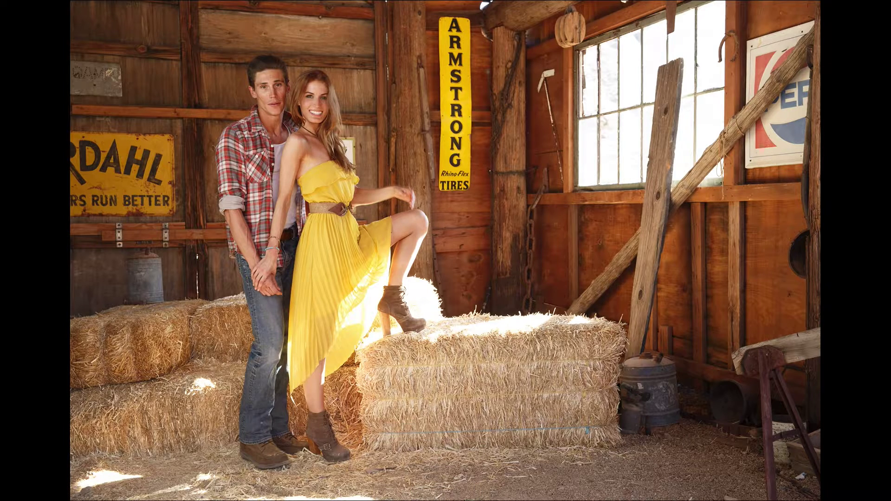
# Advance to 1D4_2296.CR2 in full screen, rate it five stars and move on to the following photo
pyautogui.press('Right')
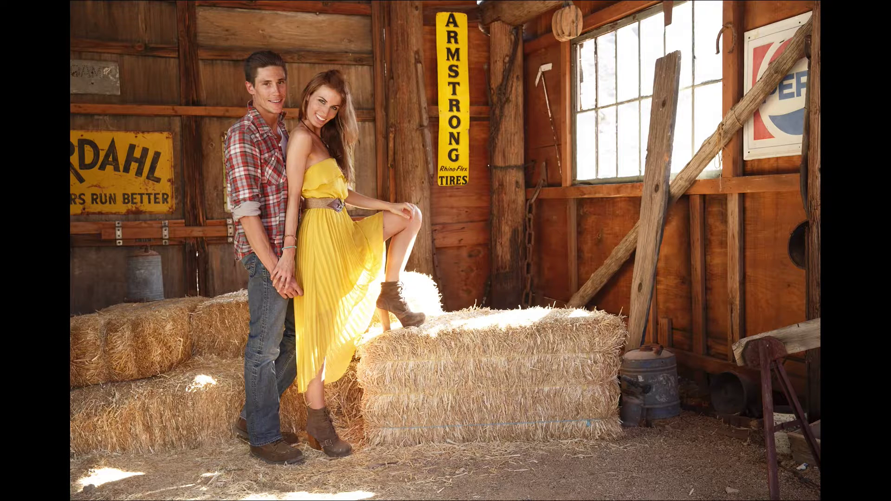
pyautogui.press('5')
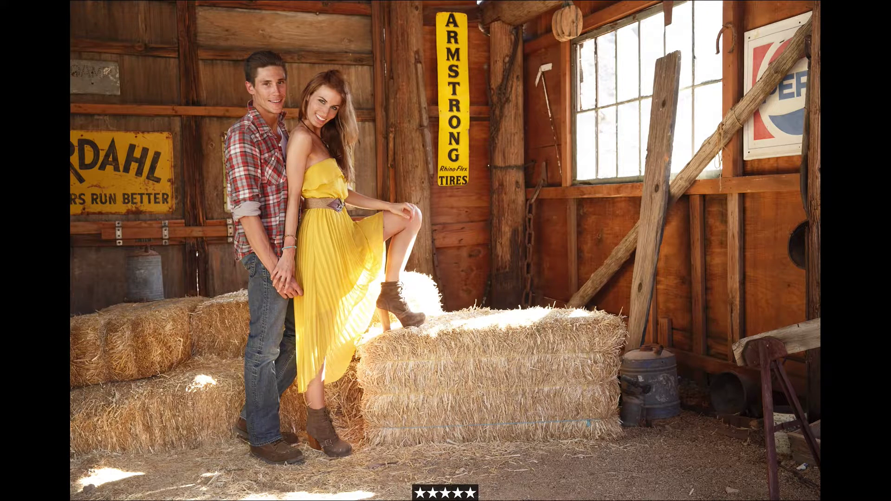
pyautogui.press('Right')
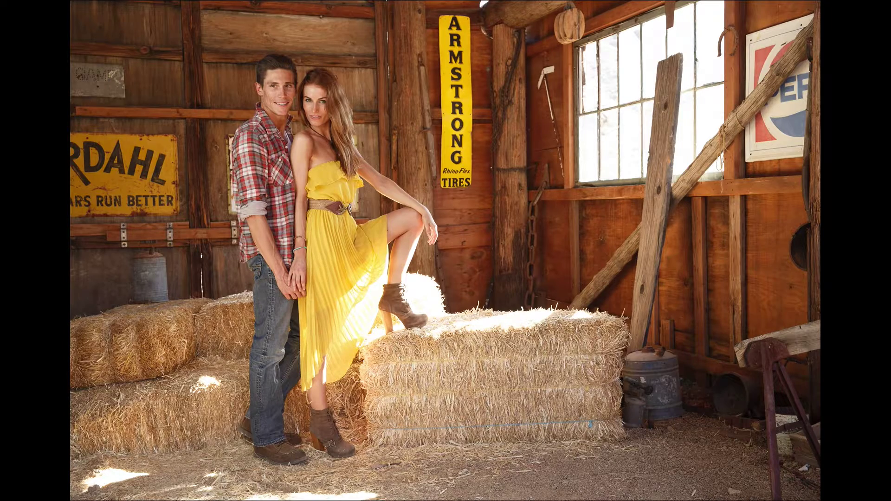
# Return to the thumbnail grid, clear the star rating of 1D4_2296.CR2 and select 1D4_2295.CR2
pyautogui.press('Escape')
pyautogui.click(399, 313)
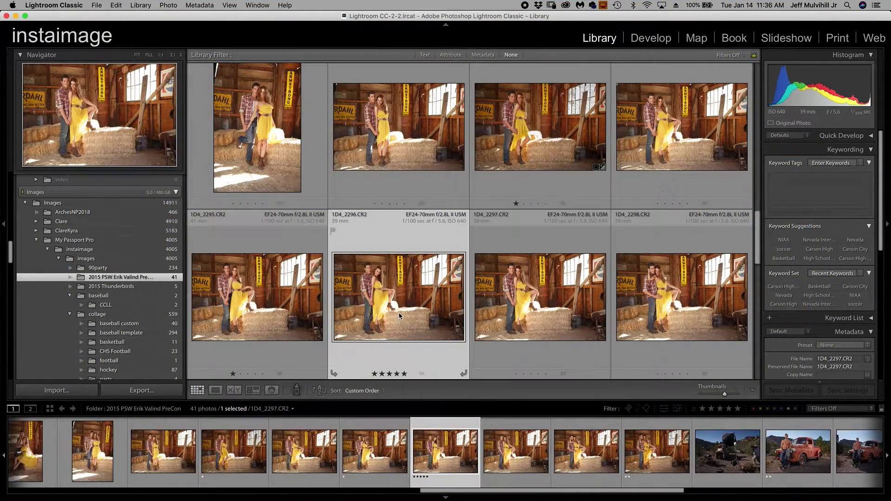
pyautogui.press('0')
pyautogui.press('Left')
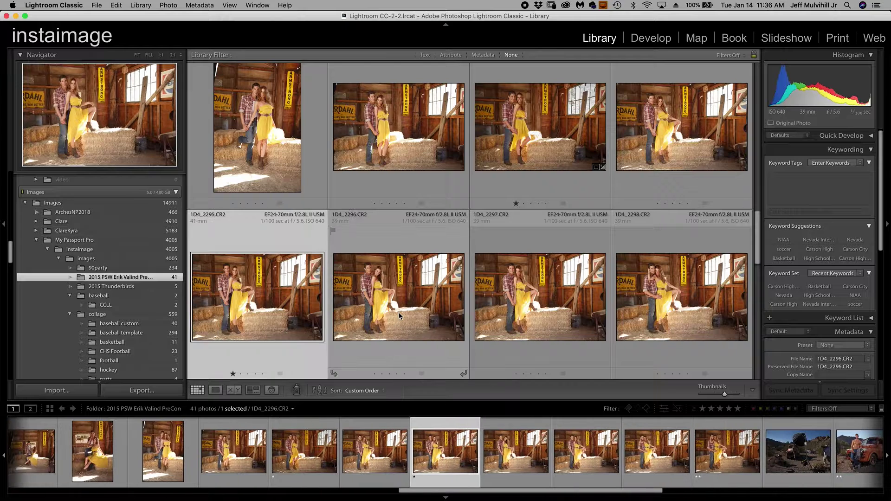
# Clear the star rating of 1D4_2295.CR2 and show it with 1D4_2296.CR2 and 1D4_2297.CR2 in Survey view
pyautogui.press('0')
pyautogui.keyDown('shift'); pyautogui.click(512, 296); pyautogui.keyUp('shift')
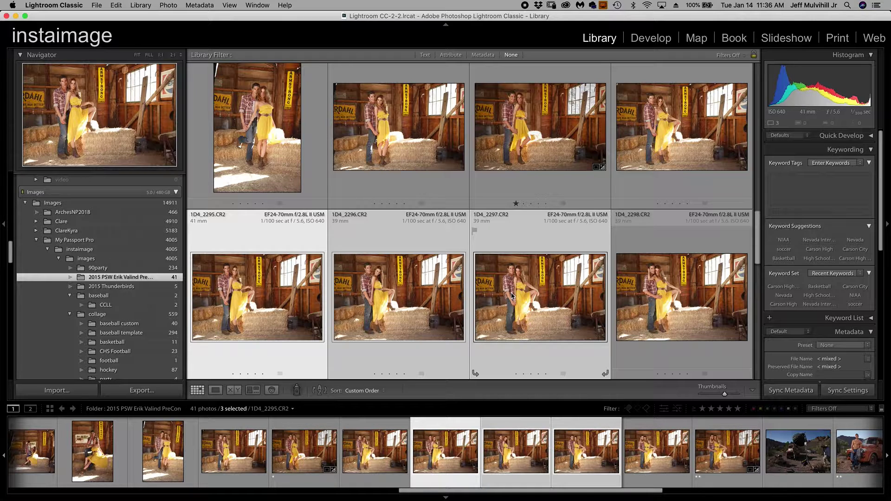
pyautogui.press('n')
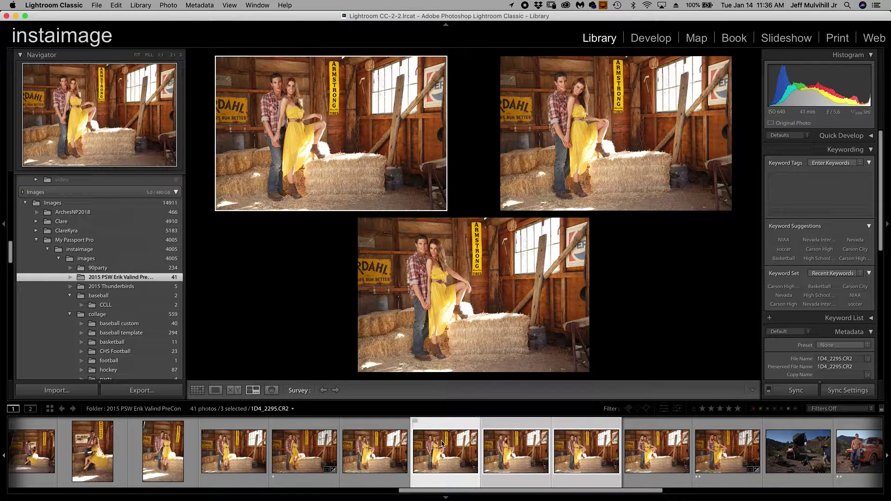
# Hide the side panels and survey the standing and seated vertical barn photos together with the portrait 1D4_2284.CR2
pyautogui.scroll(2, 442, 443)
pyautogui.scroll(1, 442, 443)
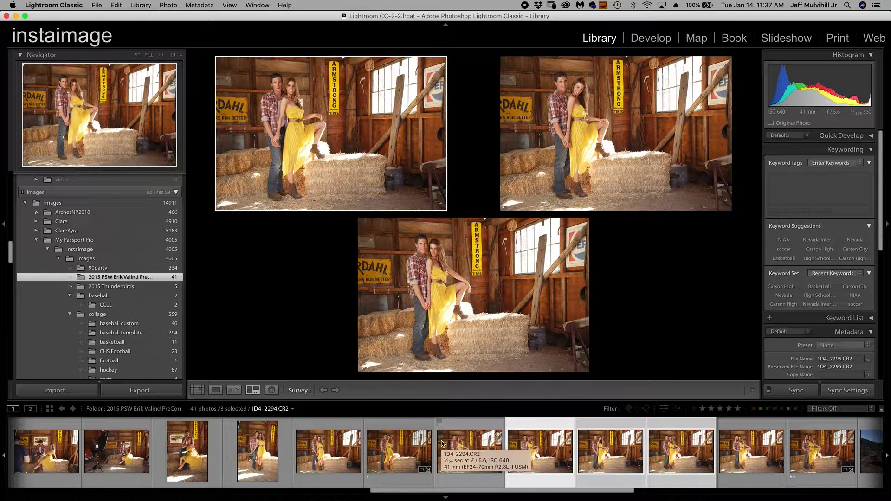
pyautogui.press('Tab')
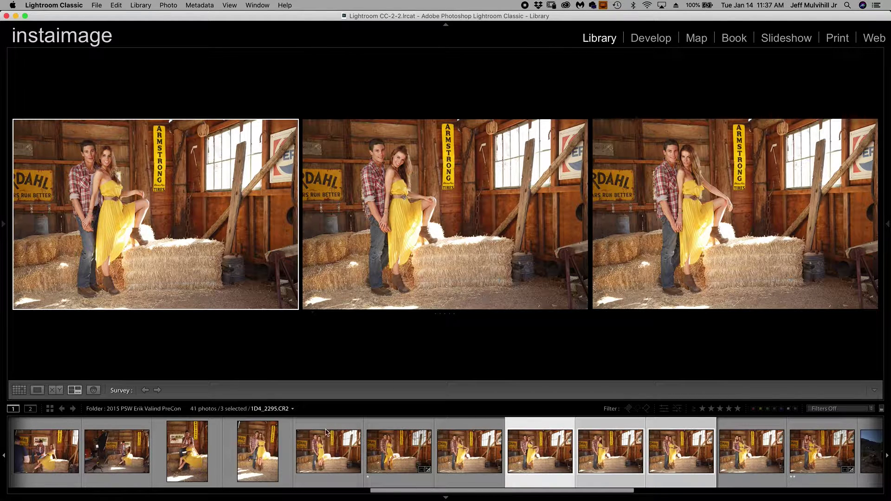
pyautogui.click(261, 454)
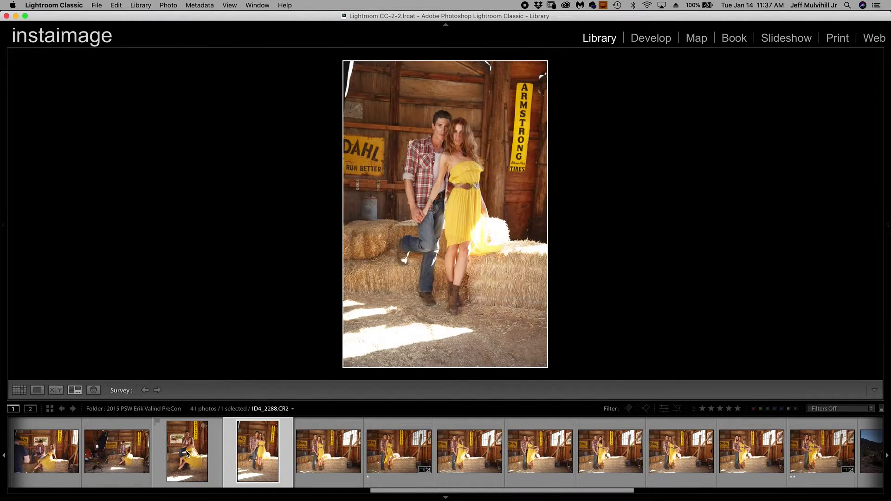
pyautogui.keyDown('super'); pyautogui.click(187, 453); pyautogui.keyUp('super')
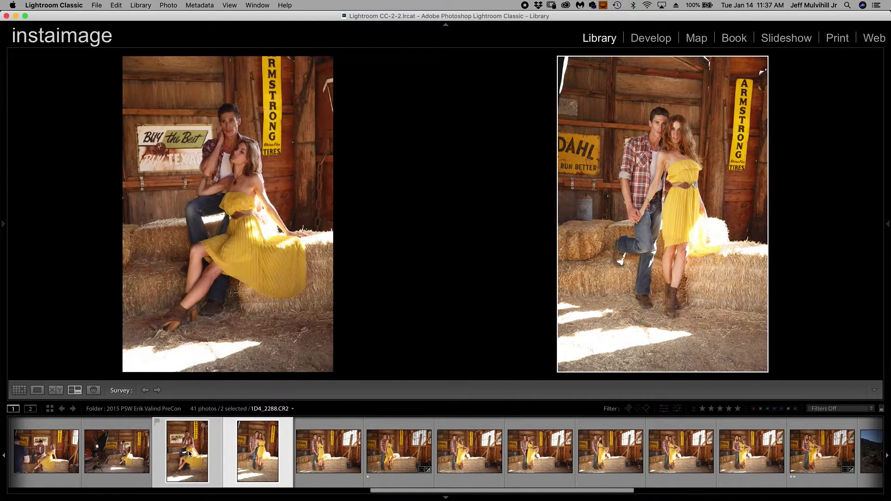
pyautogui.hscroll(-5, 371, 453)
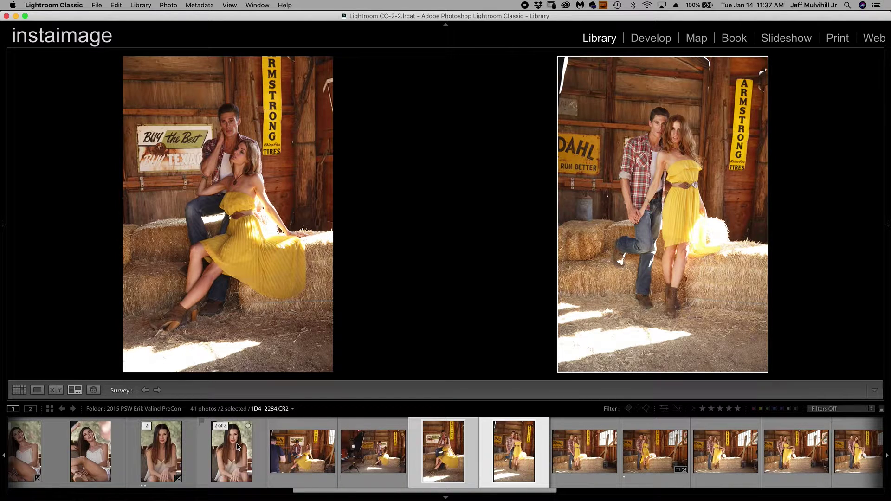
pyautogui.keyDown('super'); pyautogui.click(238, 446); pyautogui.keyUp('super')
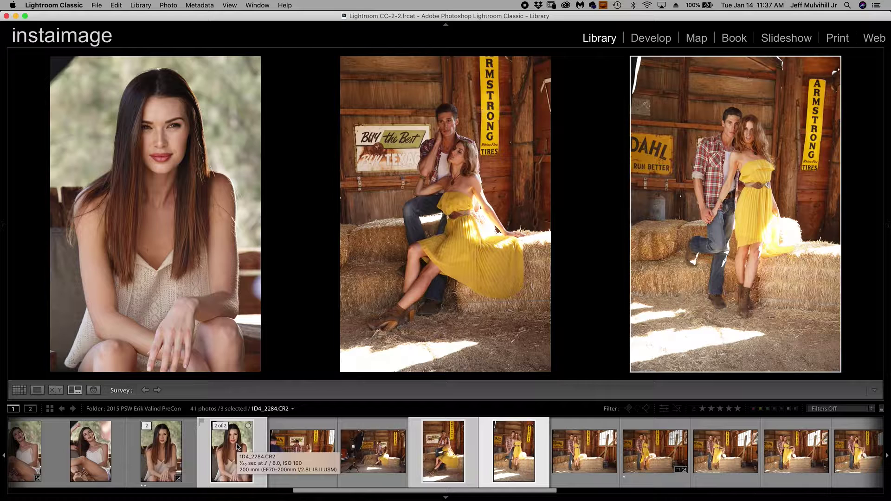
# Remove the vertical photo of the seated couple from the survey and make the portrait 1D4_2284.CR2 the active photo
pyautogui.moveTo(531, 339)
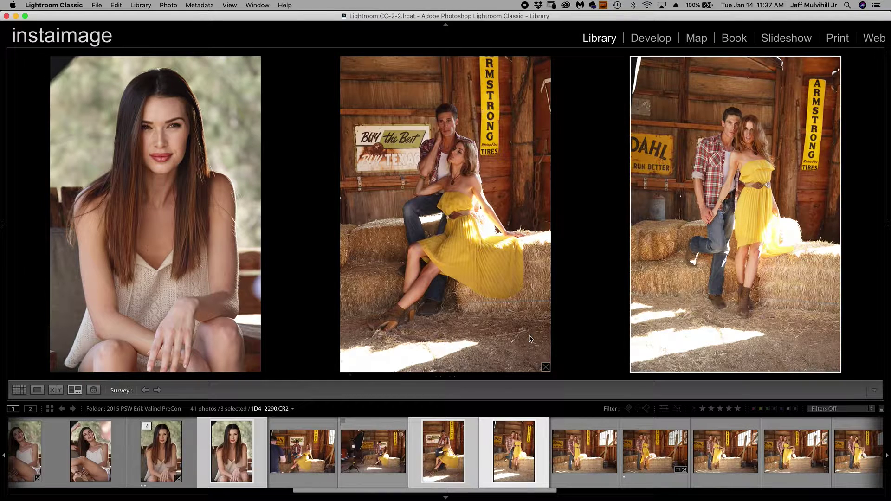
pyautogui.click(545, 367)
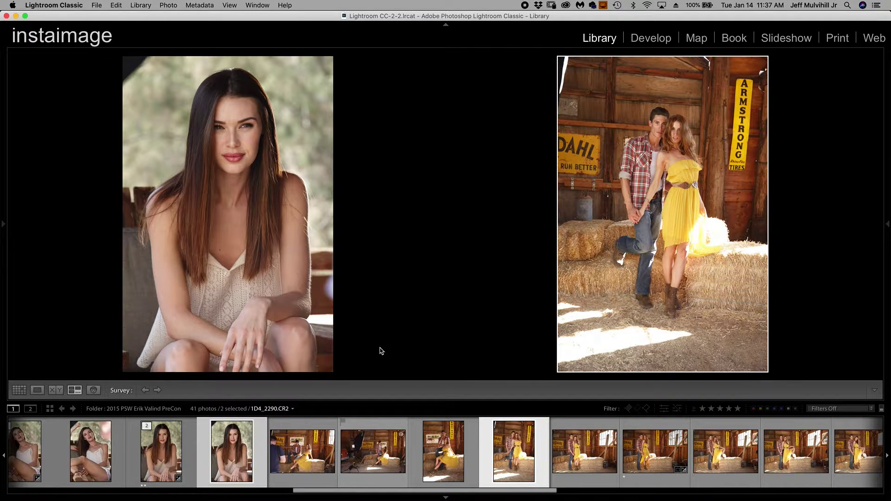
pyautogui.click(286, 290)
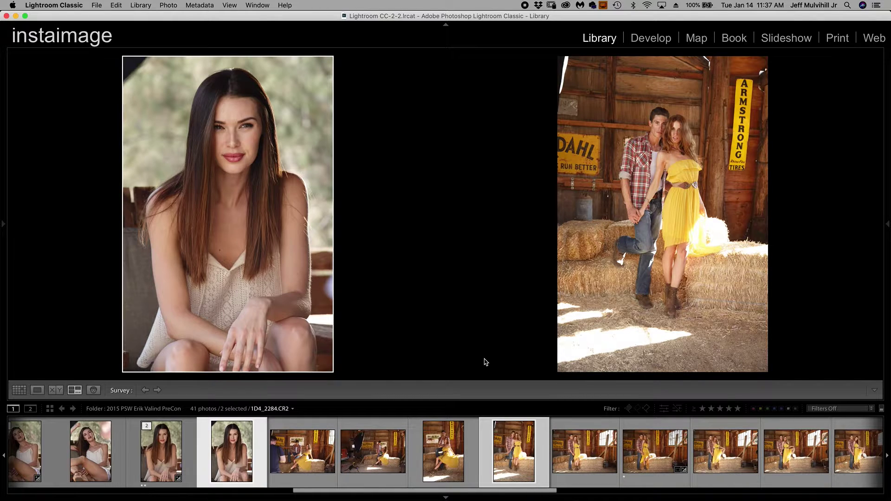
# Open the portrait 1D4_2284.CR2 in Loupe view, inspect the face up close and return to the full photo
pyautogui.doubleClick(291, 215)
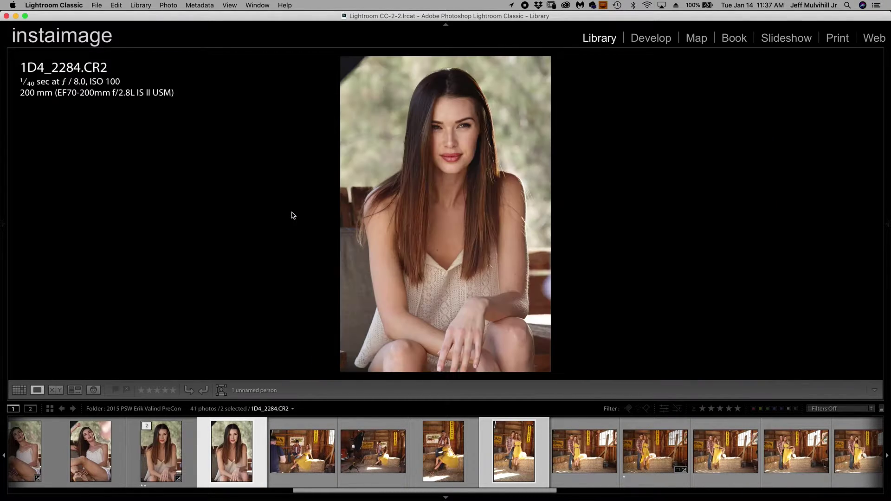
pyautogui.click(454, 139)
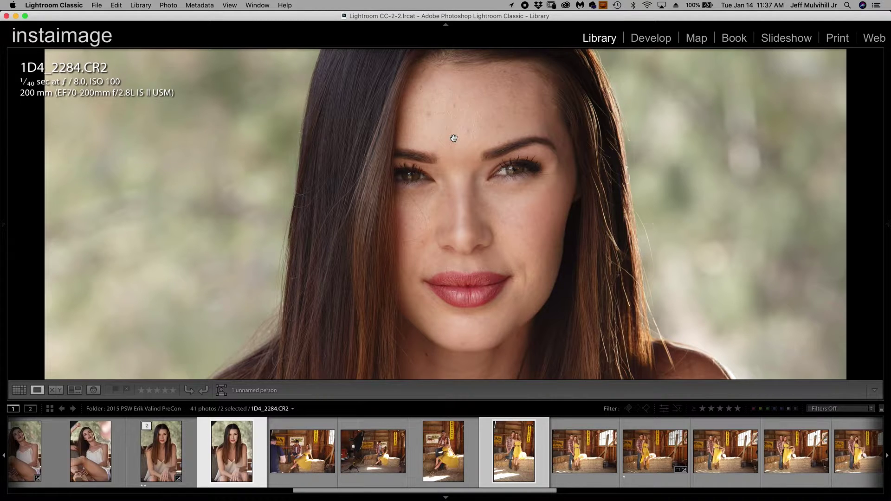
pyautogui.click(453, 138)
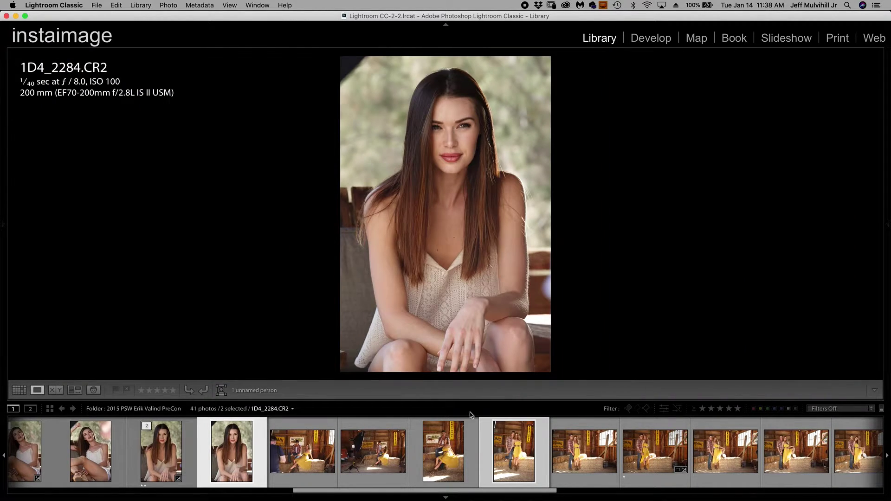
# Select 1D4_2294.CR2 and 1D4_2295.CR2 and view the pair first in Survey view, then in Compare view
pyautogui.click(448, 448)
pyautogui.scroll(-1, 620, 455)
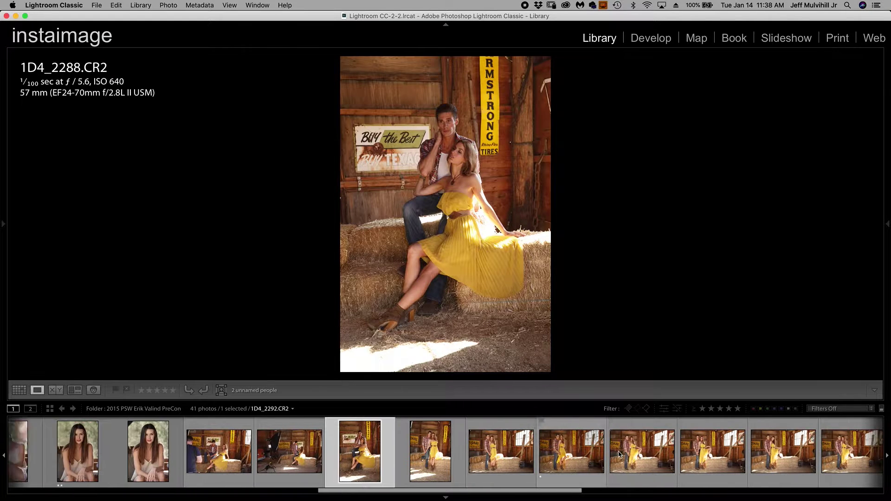
pyautogui.scroll(-3, 620, 455)
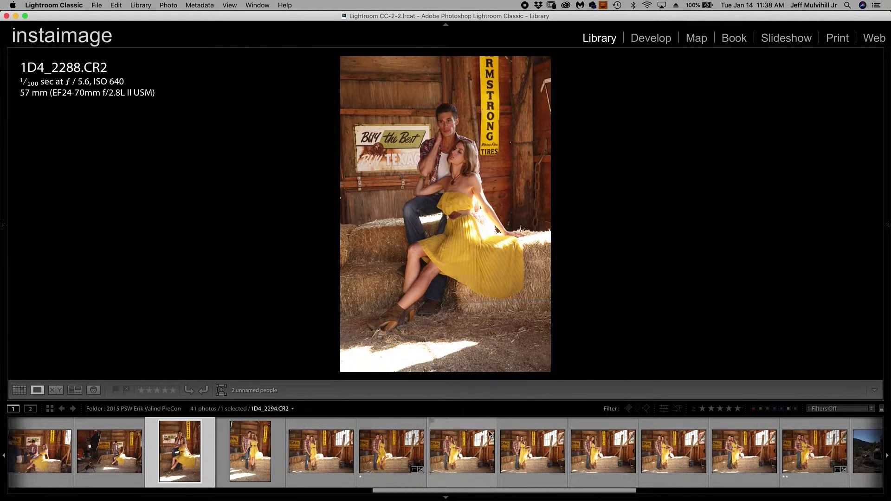
pyautogui.click(463, 452)
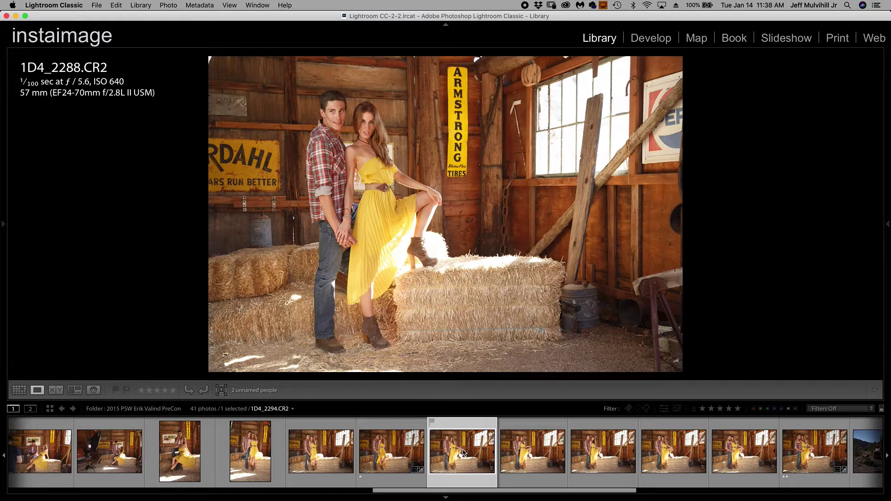
pyautogui.keyDown('shift'); pyautogui.click(524, 456); pyautogui.keyUp('shift')
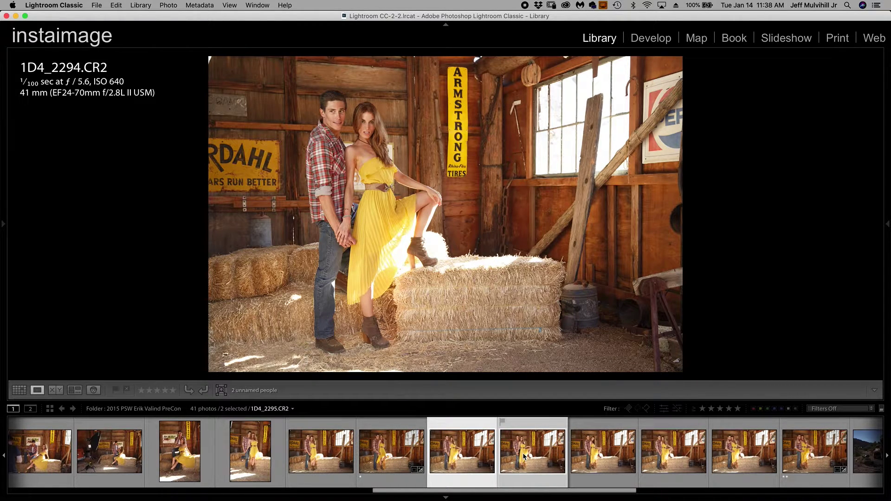
pyautogui.press('n')
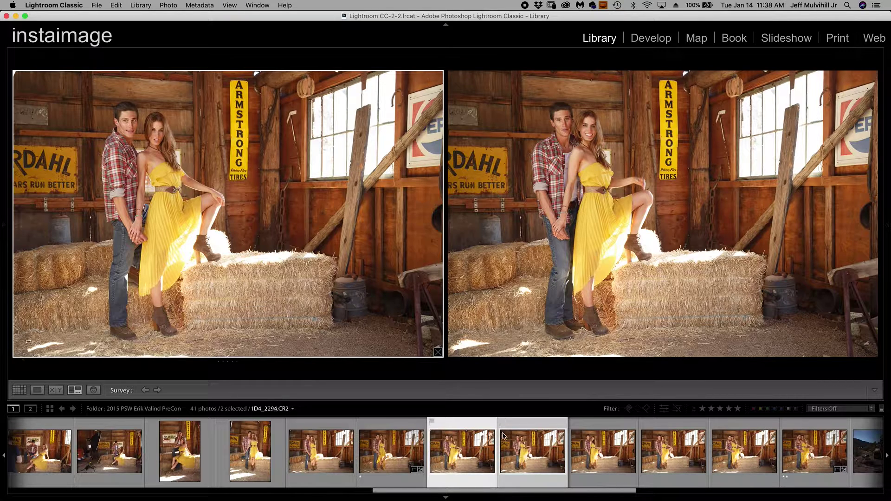
pyautogui.press('c')
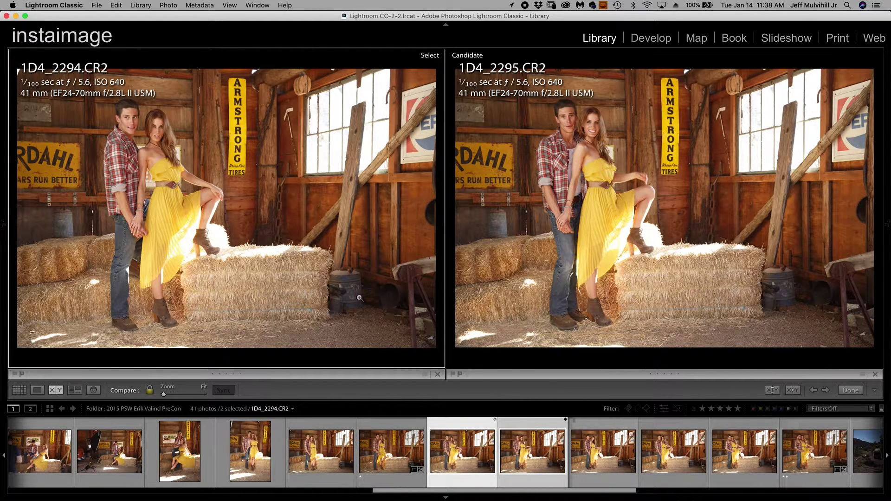
# Compare the candidate 1D4_2295.CR2 against 1D4_2292.CR2, 1D4_2297.CR2 and 1D4_2294.CR2 in turn as the Select photo
pyautogui.click(388, 445)
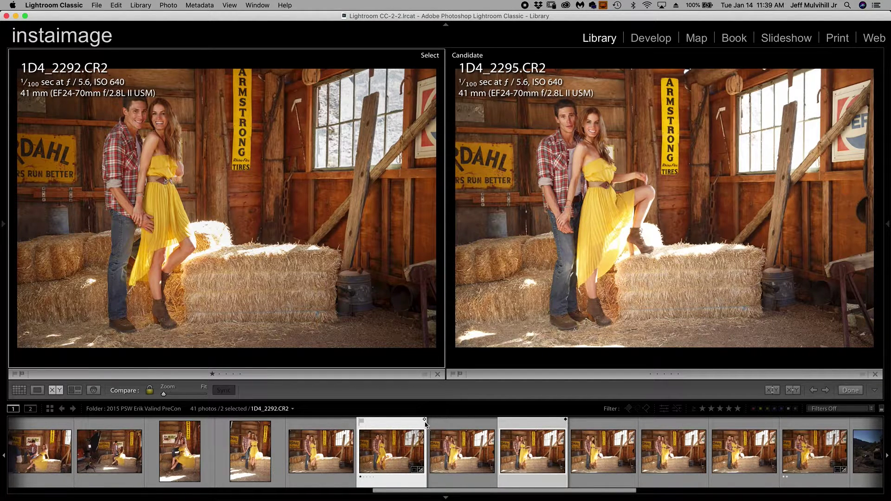
pyautogui.click(668, 448)
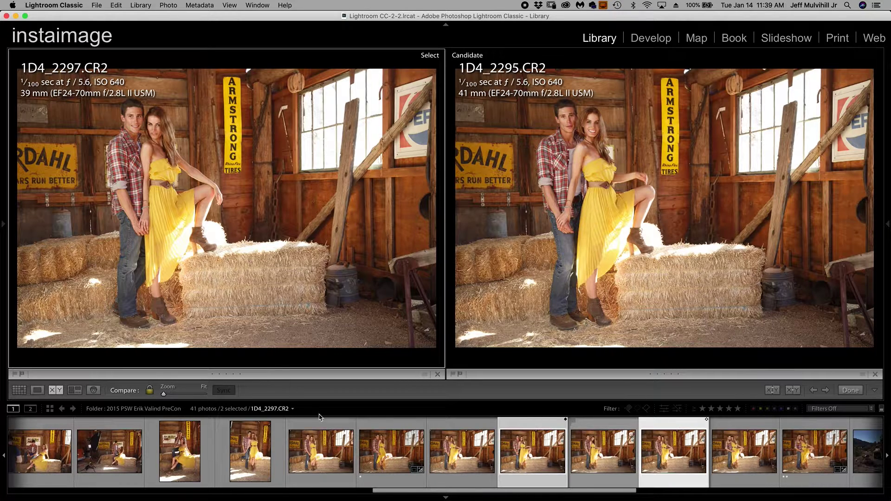
pyautogui.click(458, 427)
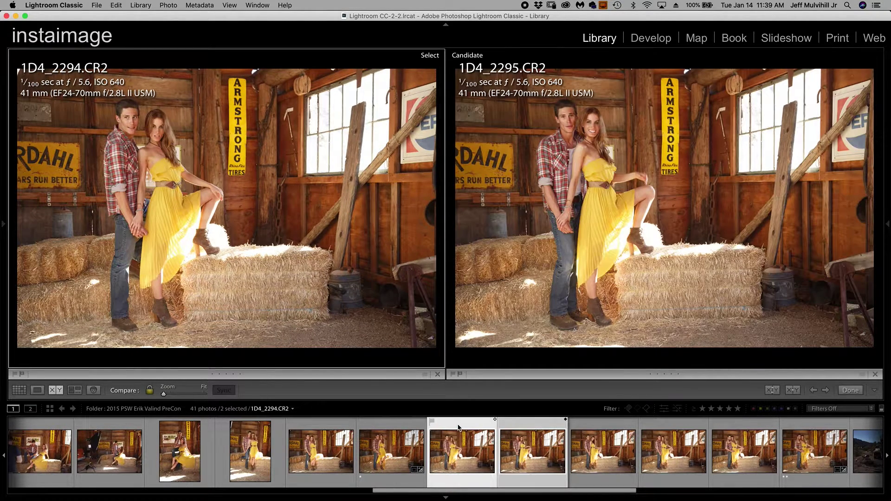
# Compare the neighbouring pairs 1D4_2291/1D4_2292, 1D4_2294/1D4_2295 and 1D4_2296/1D4_2297, one pair after another
pyautogui.click(333, 427)
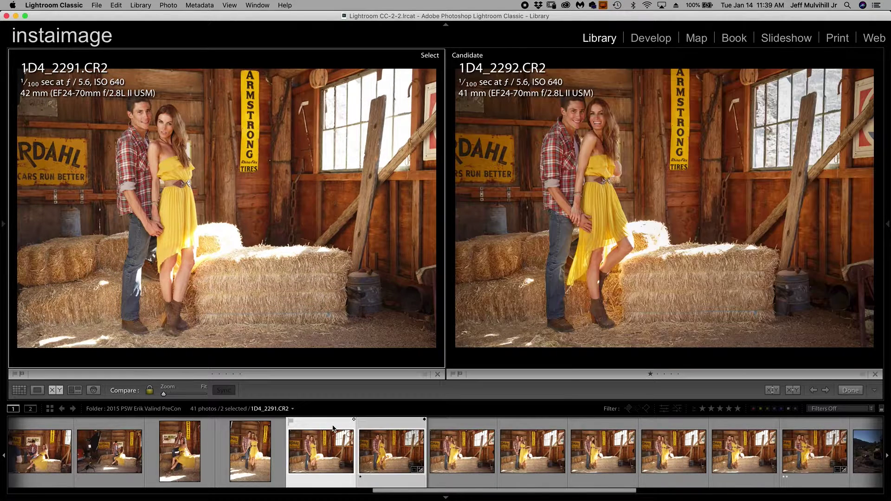
pyautogui.click(475, 425)
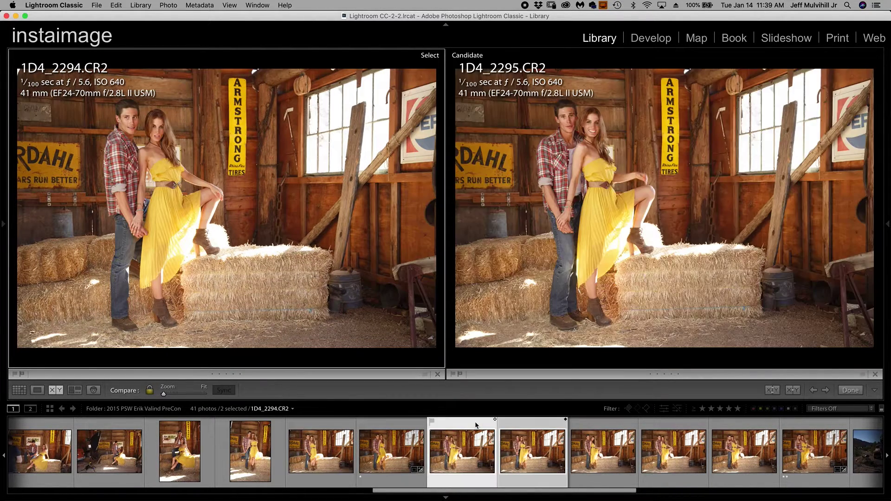
pyautogui.click(597, 427)
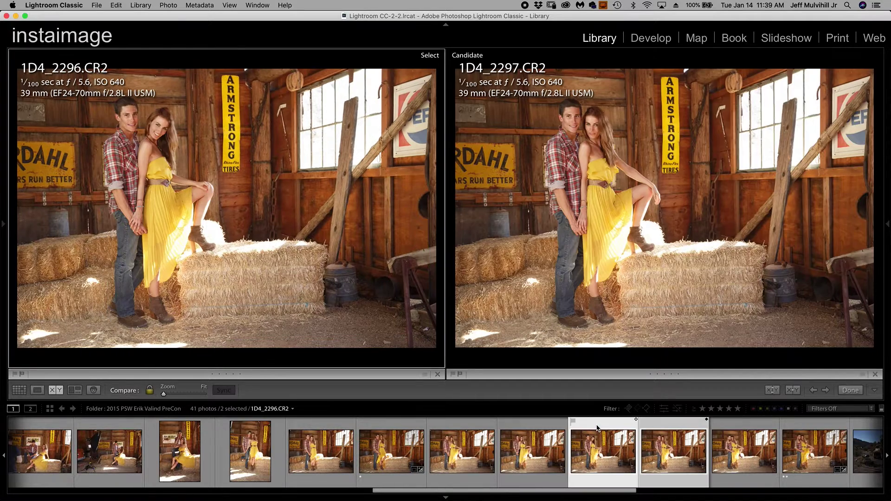
# Compare the candidate 1D4_2292.CR2 against 1D4_2291, 1D4_2294, 1D4_2295, 1D4_2297 and 1D4_2296 in turn as the Select photo
pyautogui.click(303, 429)
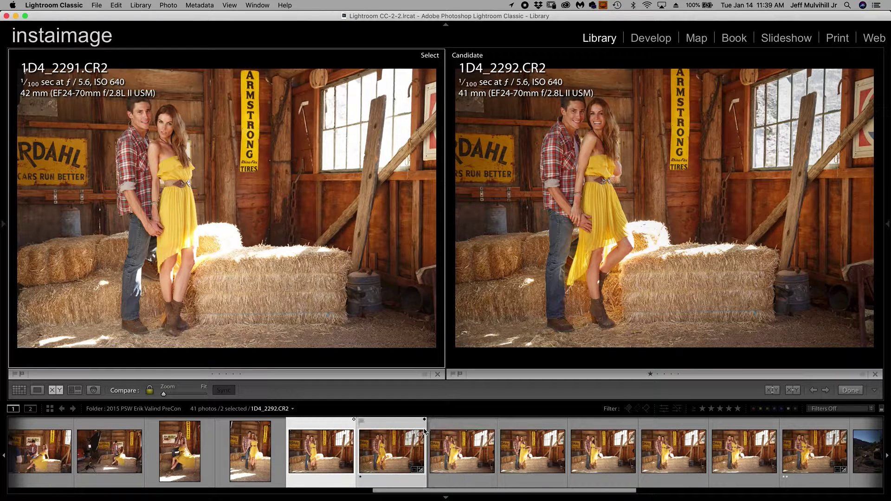
pyautogui.click(473, 453)
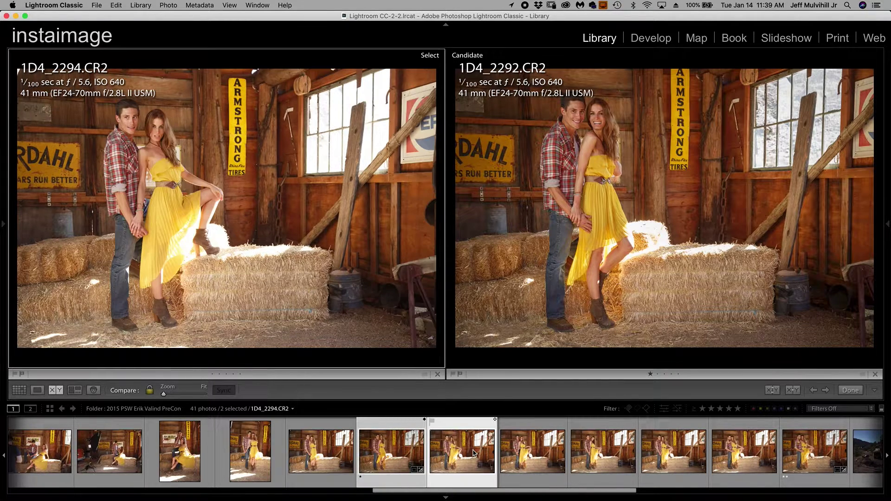
pyautogui.click(520, 453)
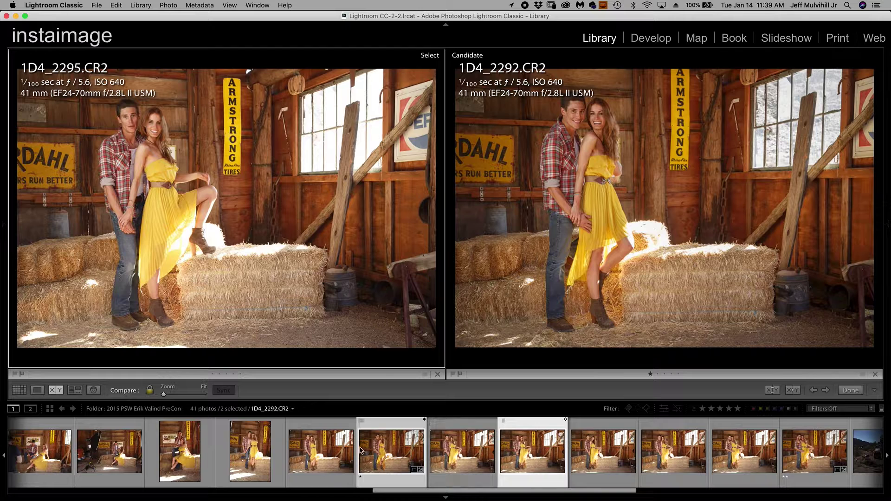
pyautogui.click(337, 448)
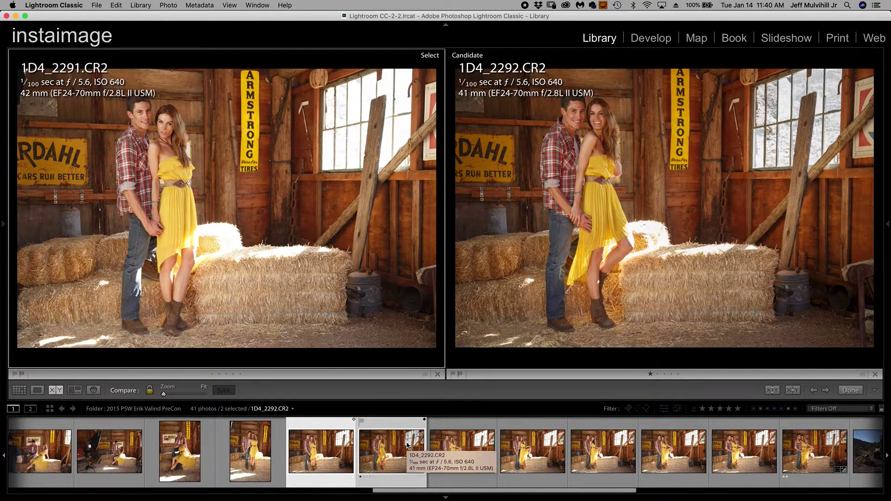
pyautogui.click(467, 449)
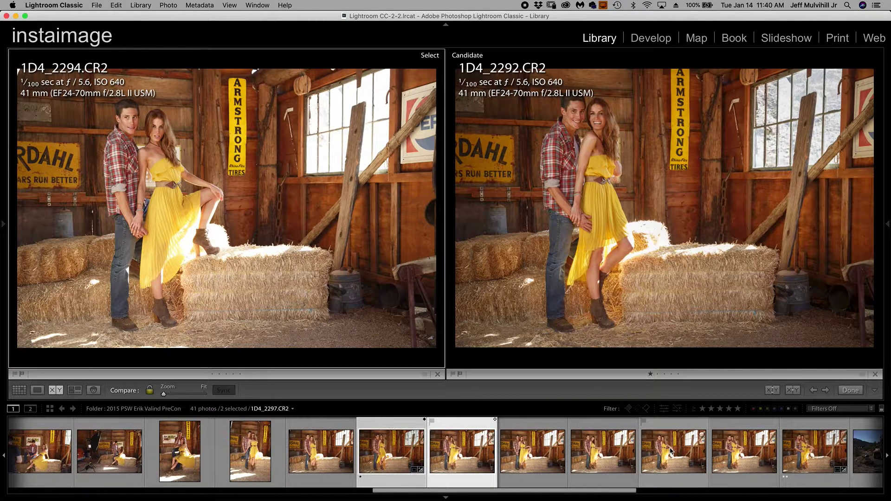
pyautogui.click(670, 450)
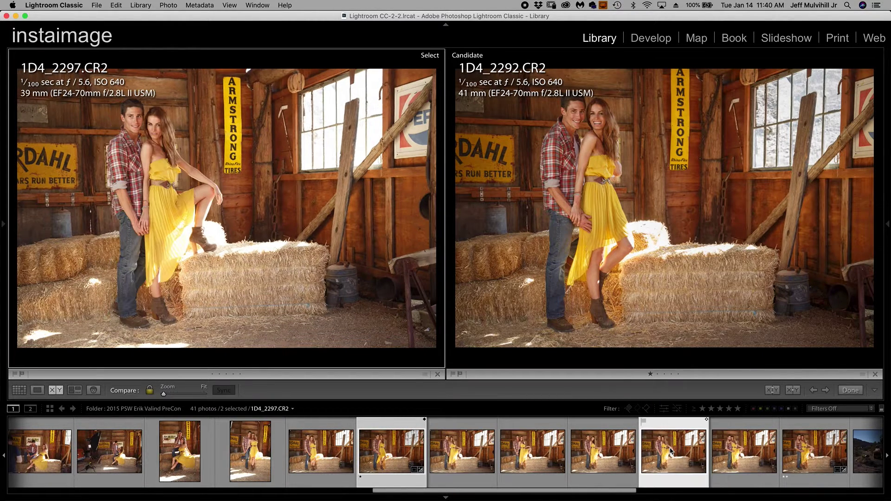
pyautogui.click(617, 451)
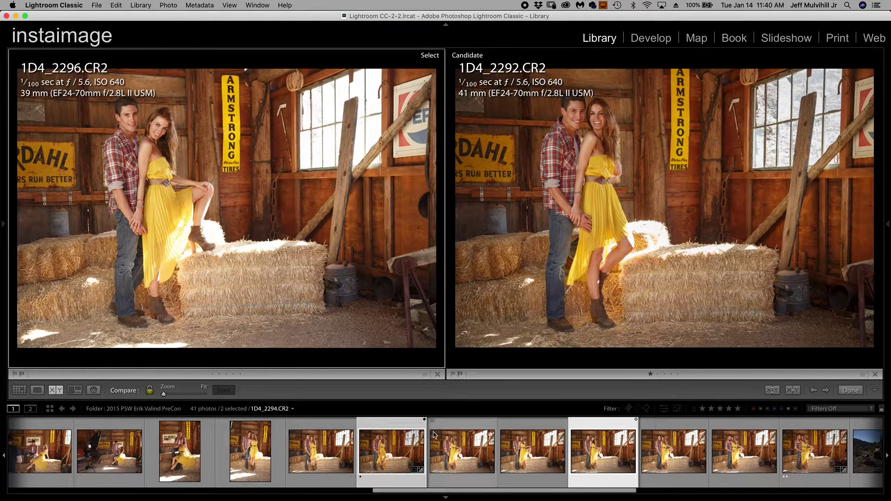
# Compare 1D4_2292.CR2 as Select with 1D4_2294.CR2, then 1D4_2294.CR2 as Select with the candidate 1D4_2295.CR2
pyautogui.click(397, 431)
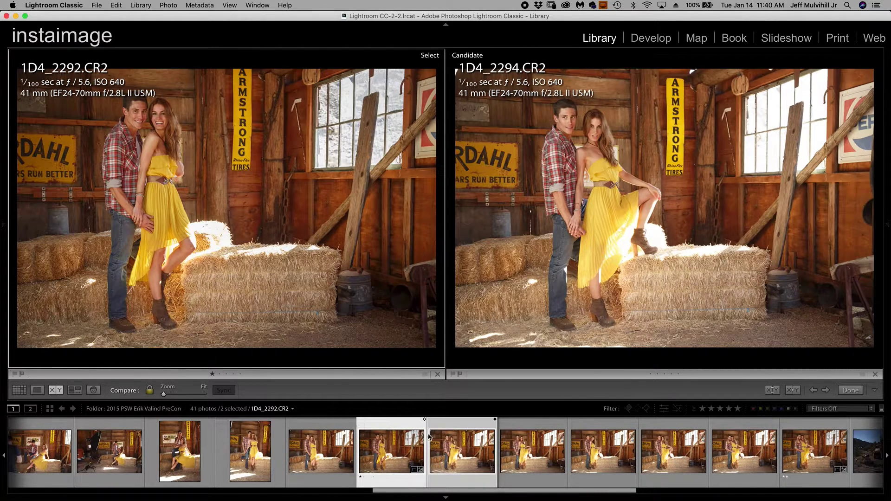
pyautogui.click(469, 420)
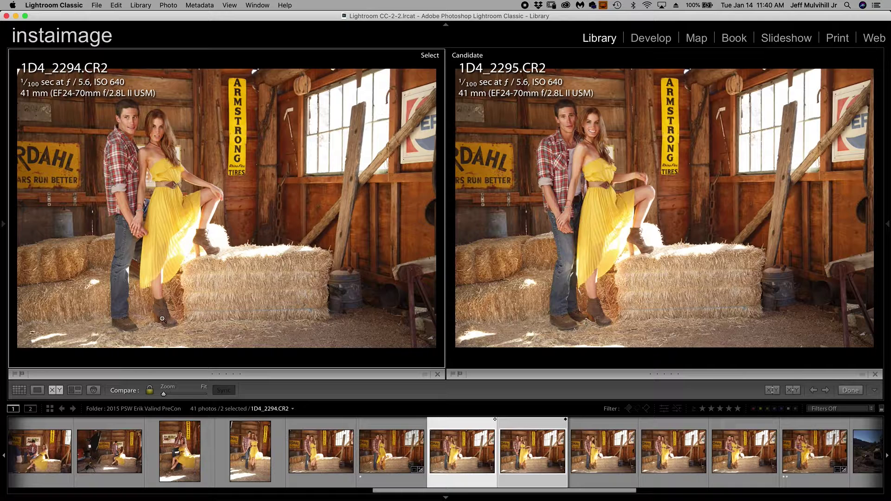
# Compare 1D4_2296.CR2 as Select with the candidate 1D4_2297.CR2 at 1:1, centred on the couple's faces
pyautogui.click(601, 456)
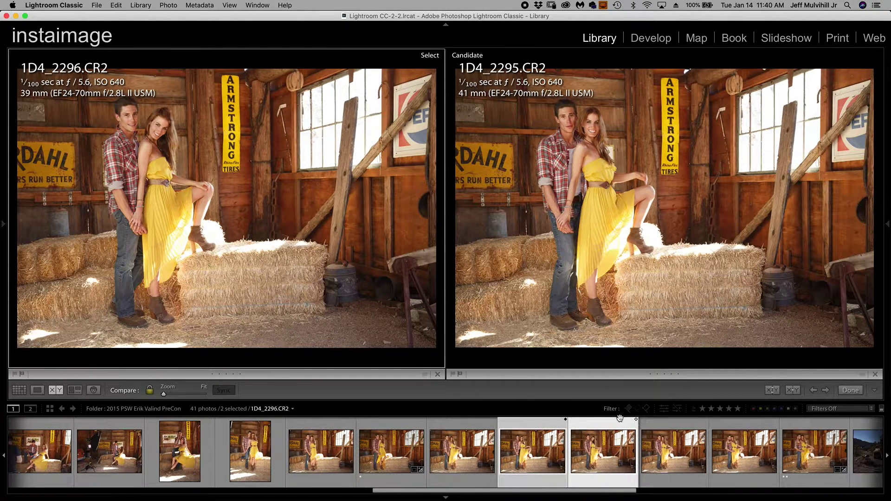
pyautogui.press('Right')
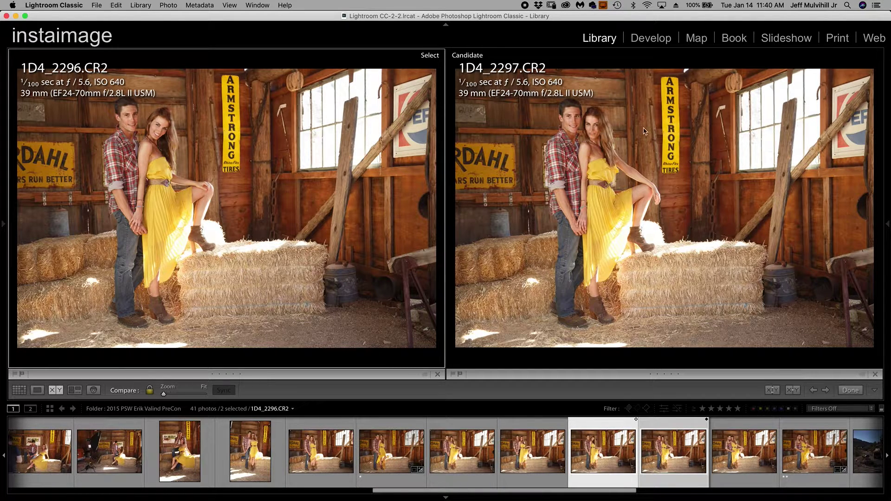
pyautogui.click(140, 136)
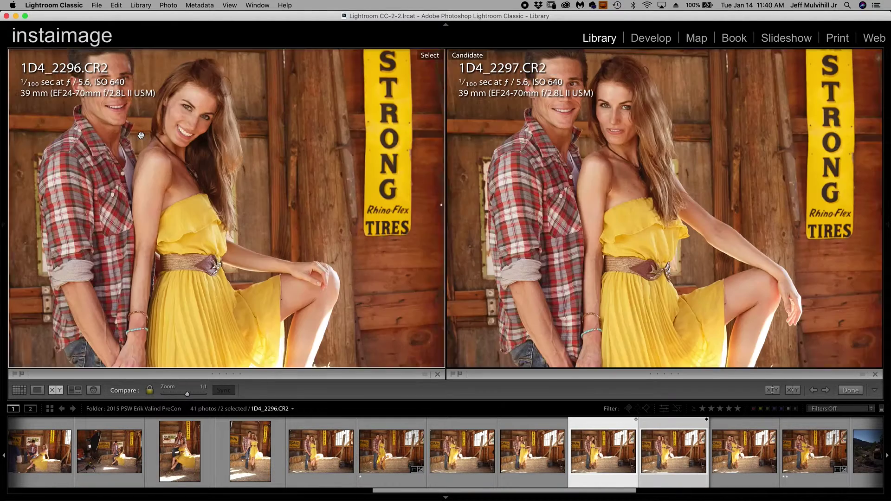
pyautogui.moveTo(276, 123); pyautogui.dragTo(322, 222)
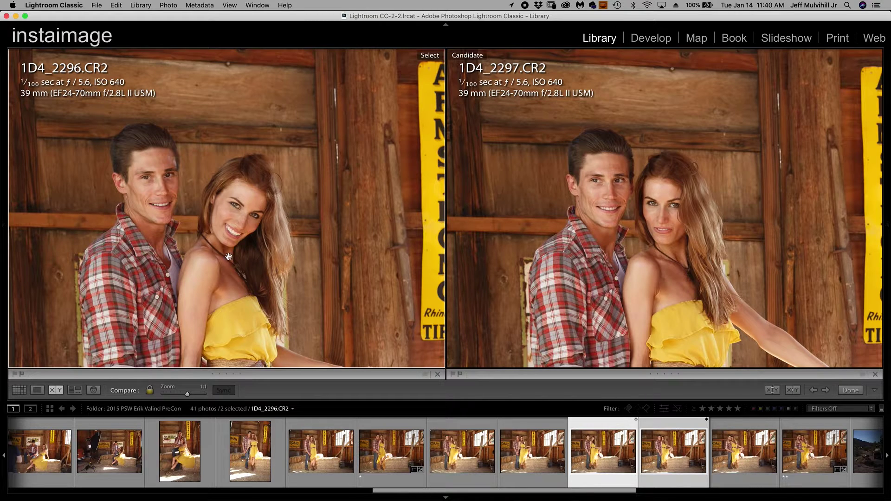
# Load 1D4_2284-Edit.psd as Select and 1D4_2284.CR2 as Candidate in the comparison
pyautogui.scroll(3, 209, 450)
pyautogui.scroll(1, 209, 450)
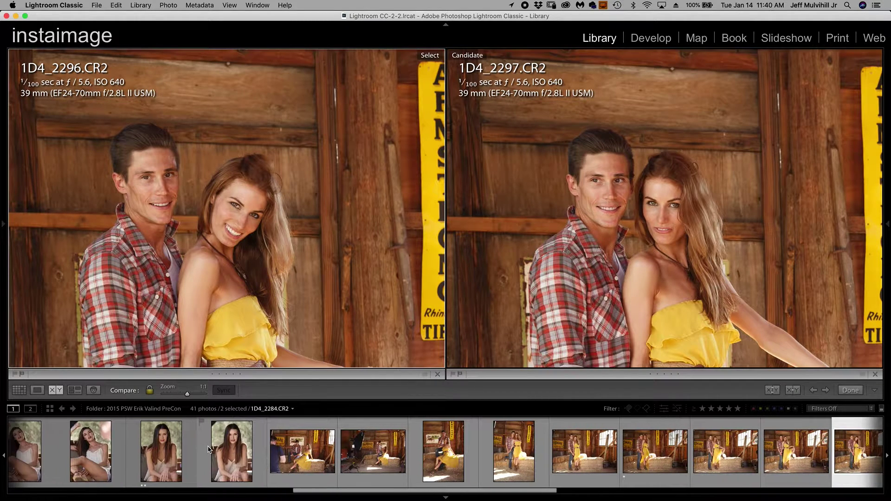
pyautogui.click(163, 449)
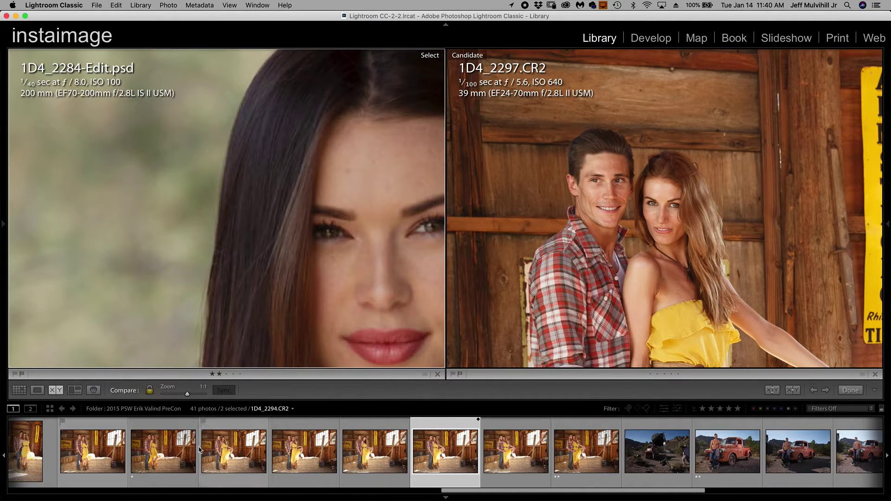
pyautogui.scroll(-2, 415, 463)
pyautogui.scroll(5, 414, 463)
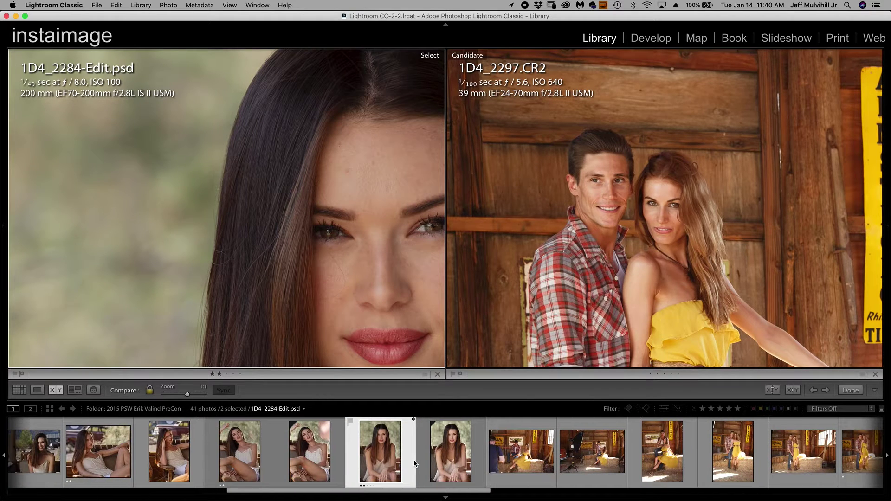
pyautogui.click(405, 453)
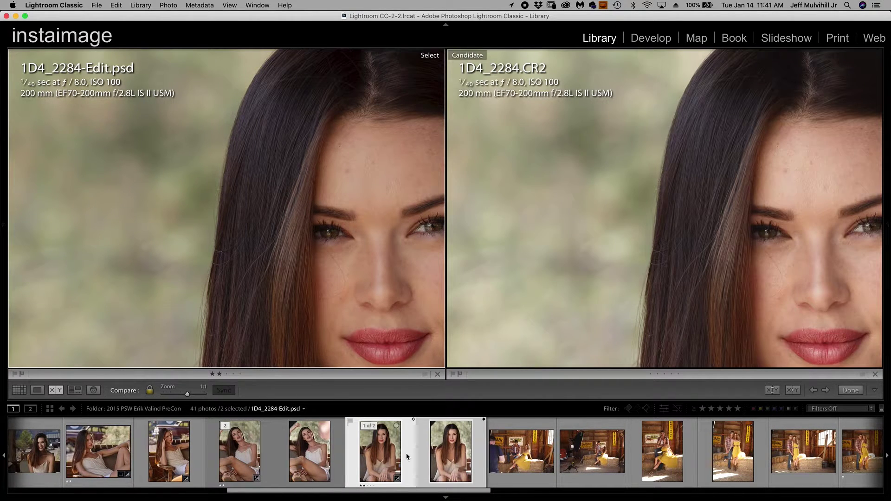
# Examine the woman's face and the upper background corner at 1:1 in both the edited and the original 1D4_2284 photo
pyautogui.click(341, 226)
pyautogui.click(209, 193)
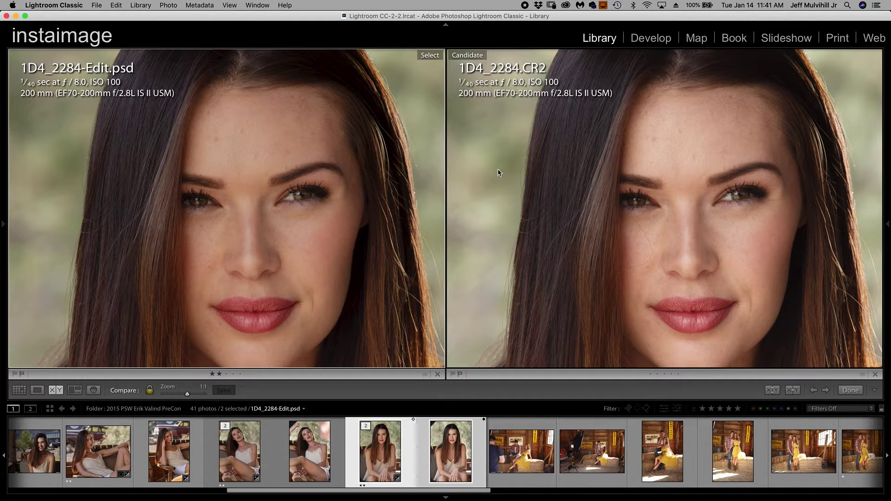
pyautogui.click(273, 123)
pyautogui.moveTo(273, 123); pyautogui.dragTo(531, 357)
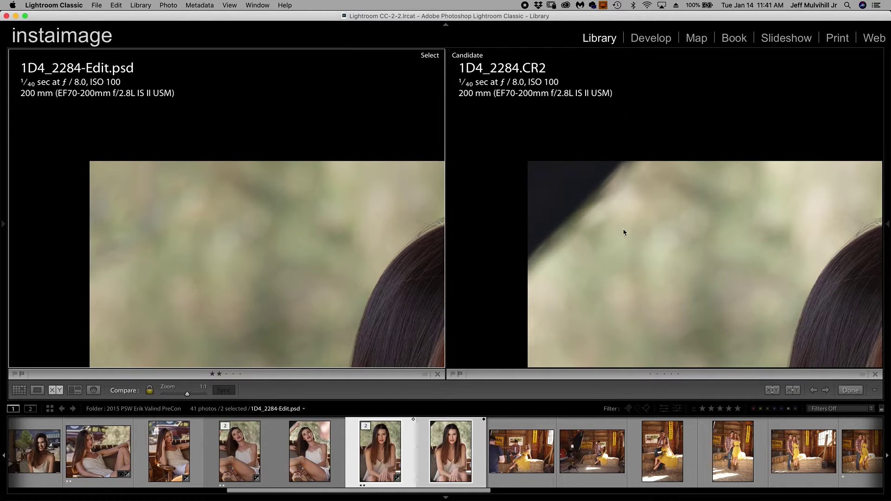
pyautogui.click(263, 337)
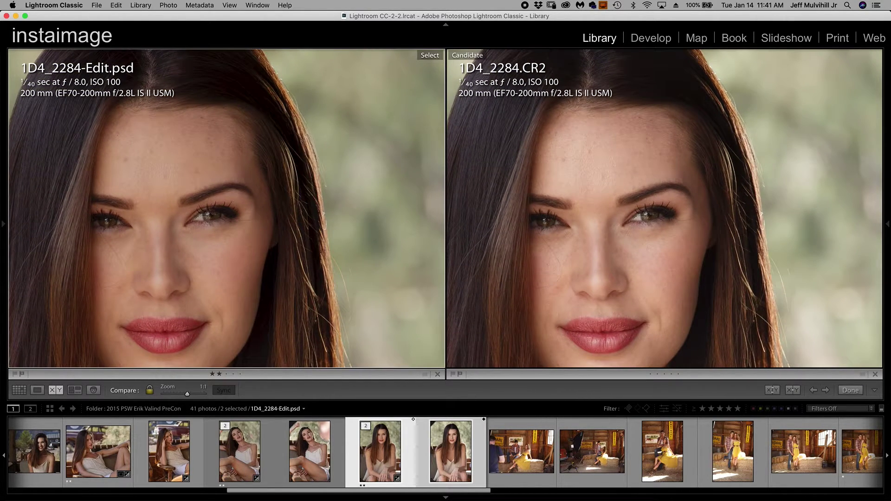
pyautogui.click(224, 249)
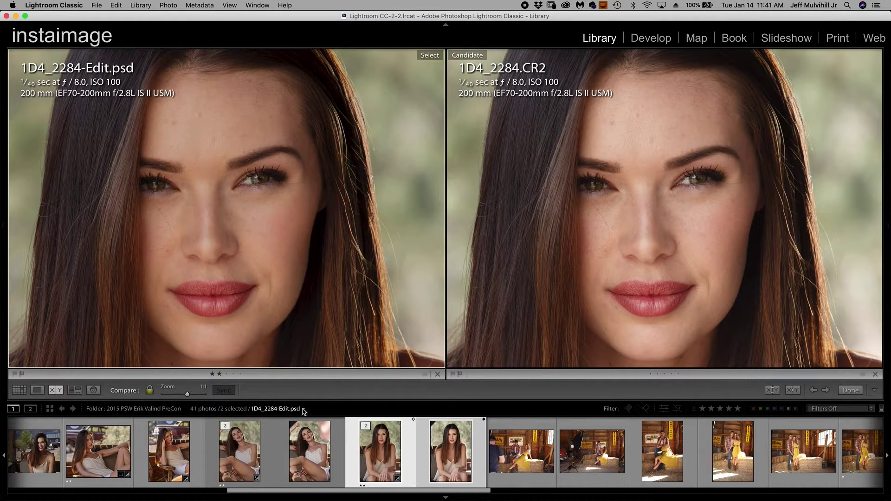
# Load the red truck photos 1D4_2302.CR2 as Select and 1D4_2303.CR2 as Candidate
pyautogui.scroll(-15, 574, 453)
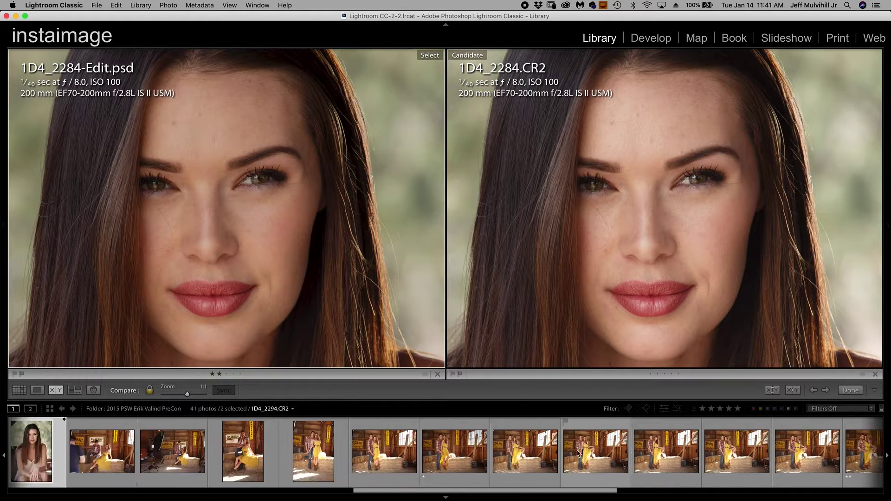
pyautogui.scroll(-4, 578, 453)
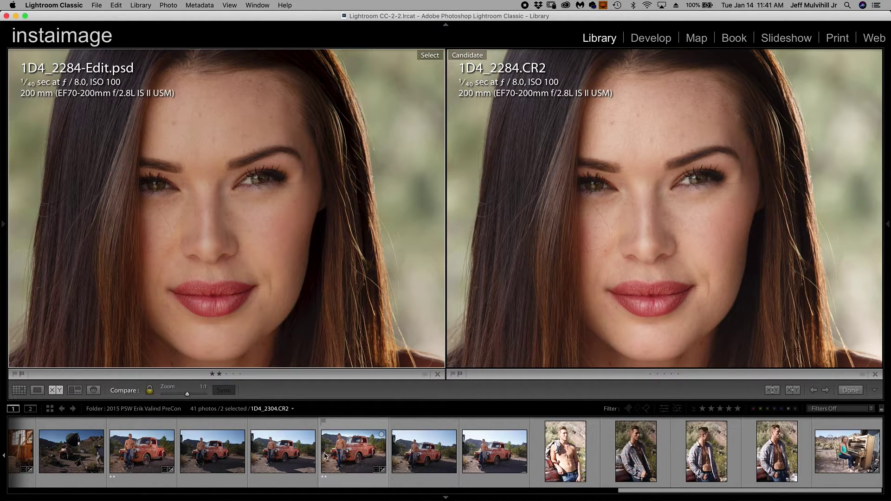
pyautogui.click(357, 451)
pyautogui.scroll(10, 371, 452)
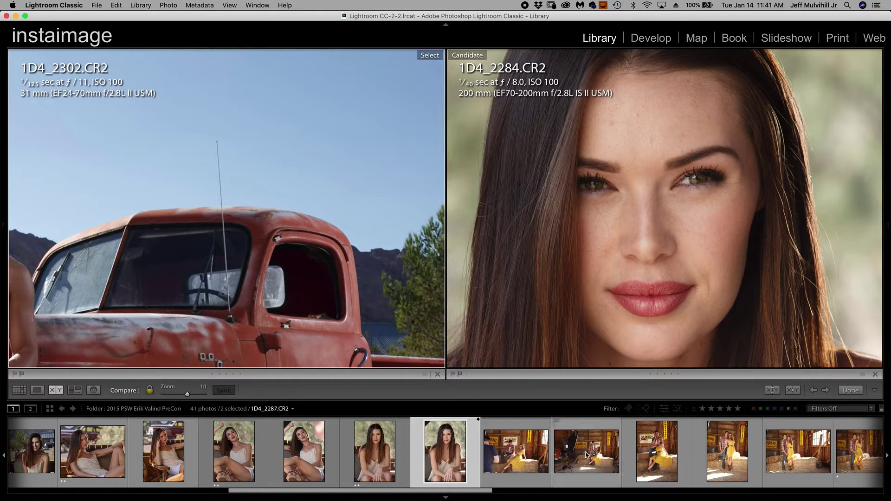
pyautogui.scroll(-12, 585, 454)
pyautogui.scroll(5, 587, 455)
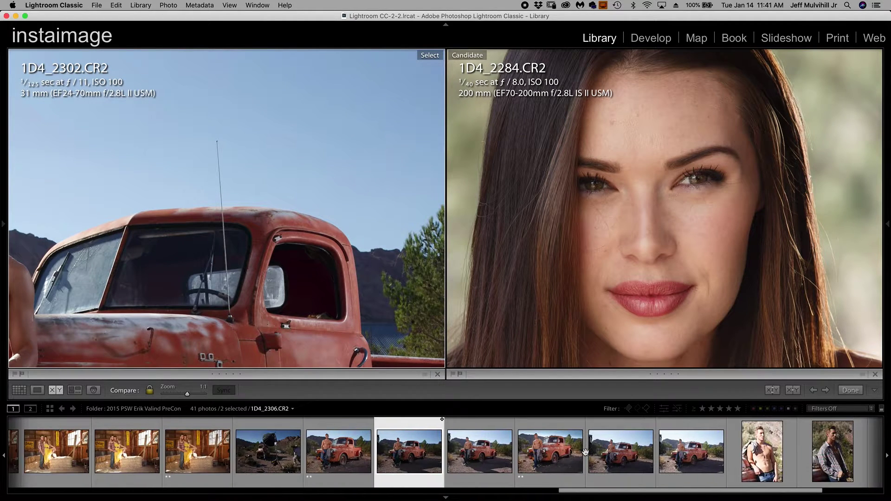
pyautogui.click(479, 451)
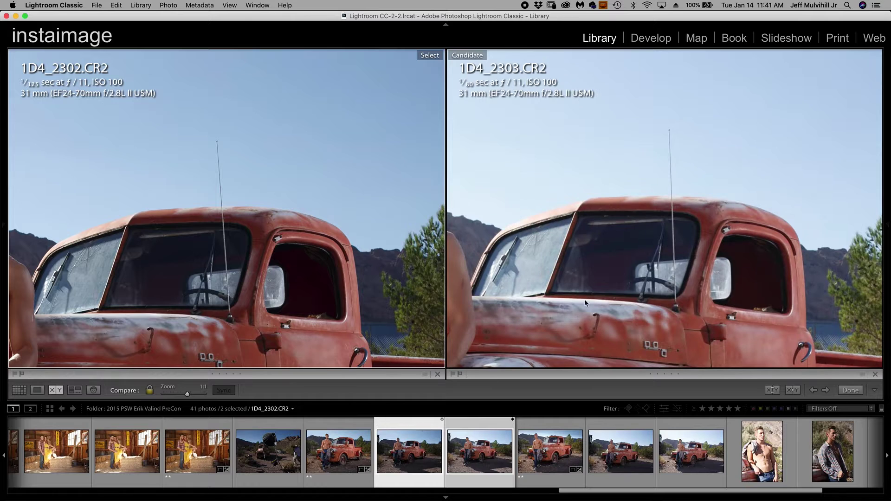
# Examine the truck's body and wheels and the man's face and torso in both truck photos, at 1:1 and at Fit
pyautogui.moveTo(249, 237); pyautogui.dragTo(175, 99)
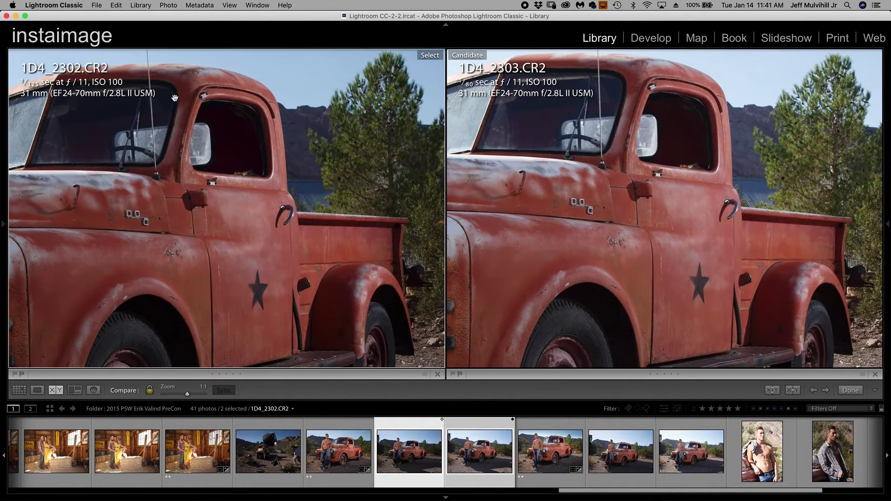
pyautogui.moveTo(260, 212); pyautogui.dragTo(213, 137)
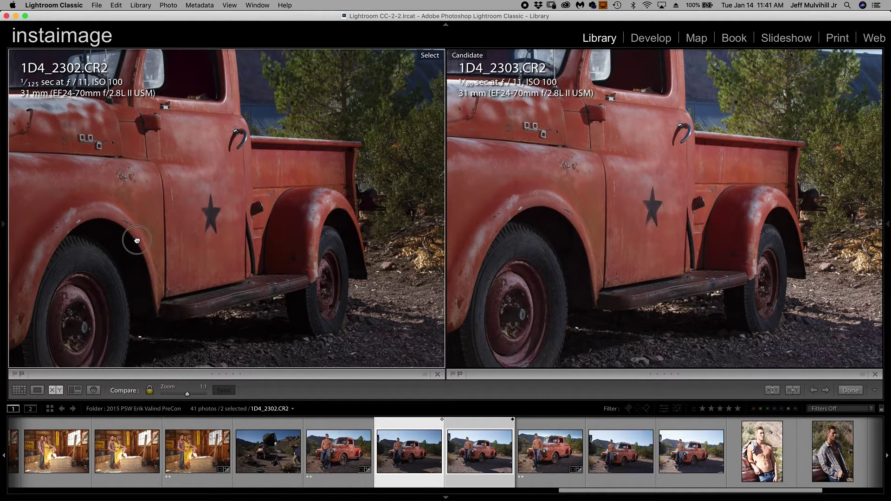
pyautogui.moveTo(131, 241); pyautogui.dragTo(517, 379)
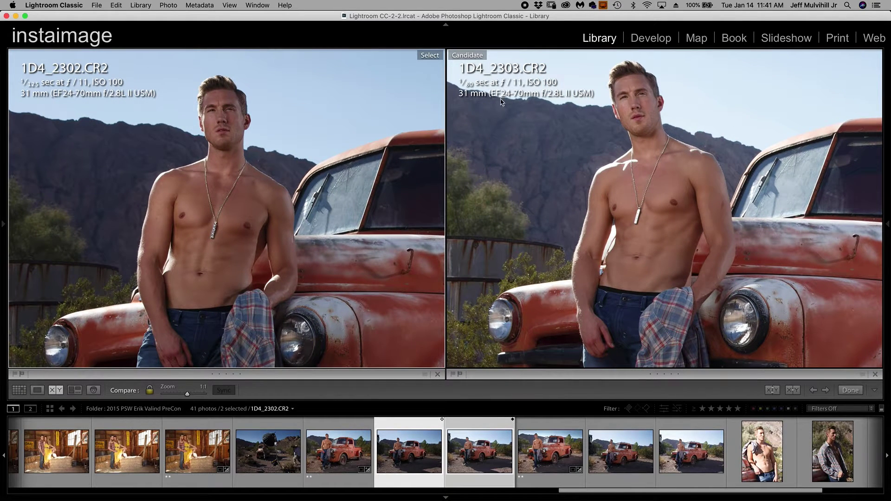
pyautogui.click(350, 190)
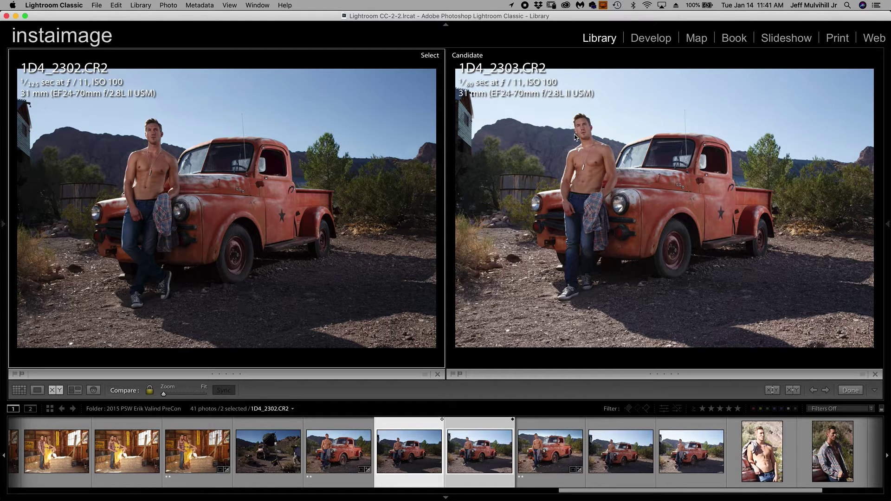
pyautogui.click(149, 137)
pyautogui.moveTo(265, 149); pyautogui.dragTo(314, 175)
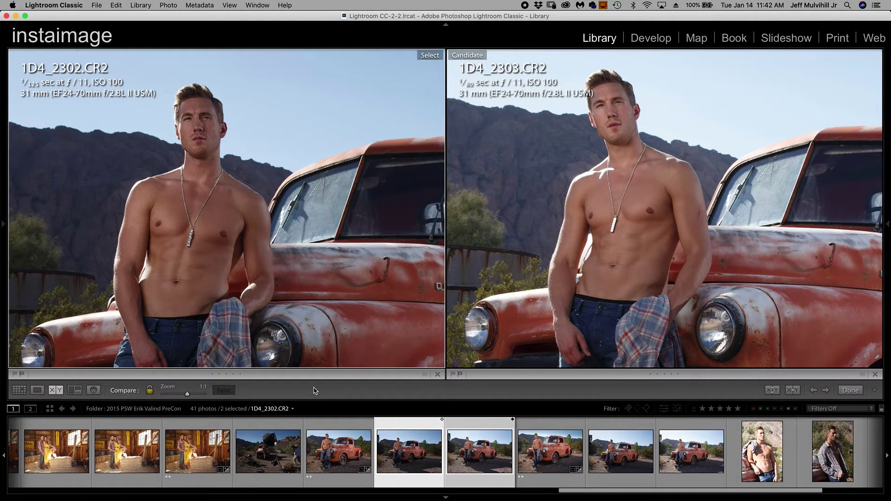
# Compare 1D4_2291.CR2 as Select with the candidate 1D4_2292.CR2 at 1:1, centred on the couple's faces
pyautogui.hscroll(-5, 244, 456)
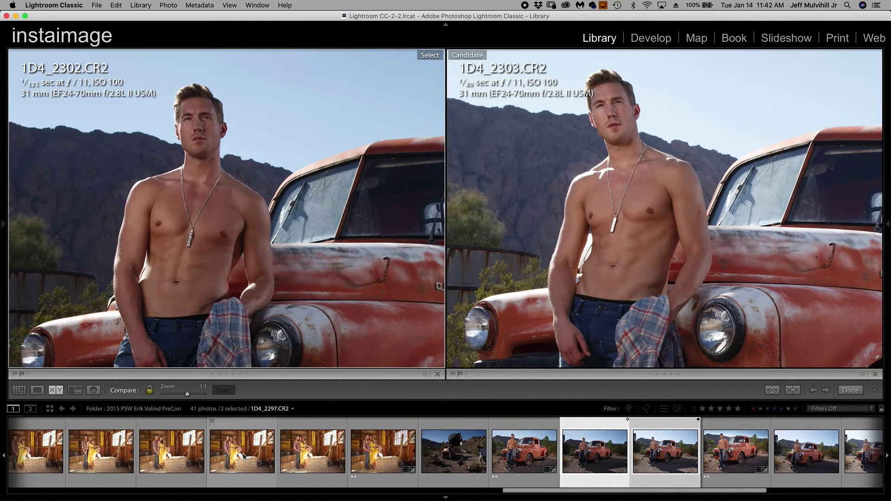
pyautogui.hscroll(-4, 244, 455)
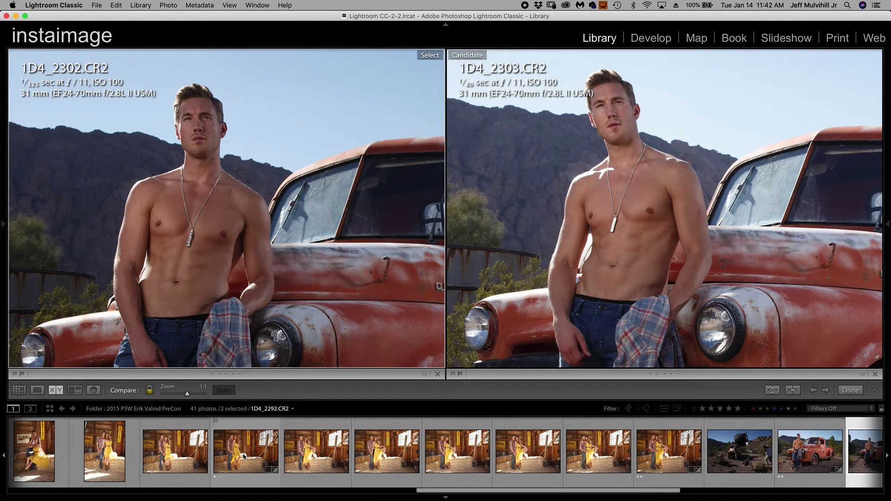
pyautogui.click(179, 451)
pyautogui.hscroll(-10, 187, 453)
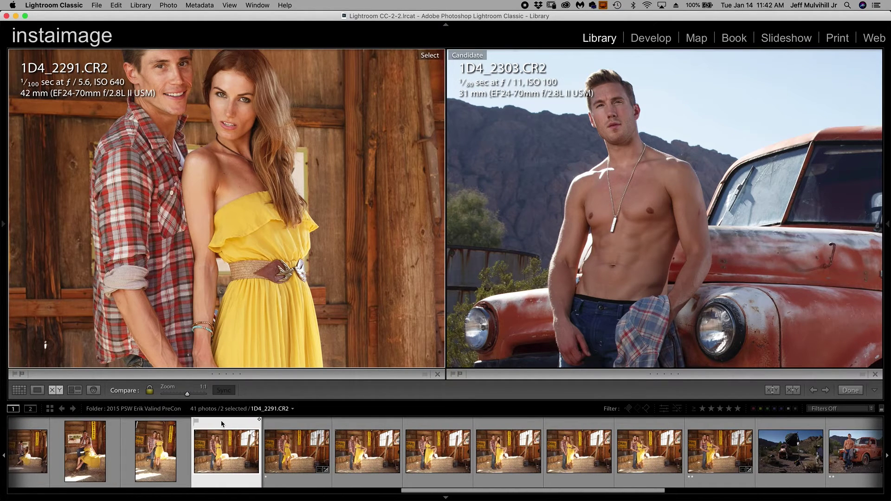
pyautogui.click(222, 424)
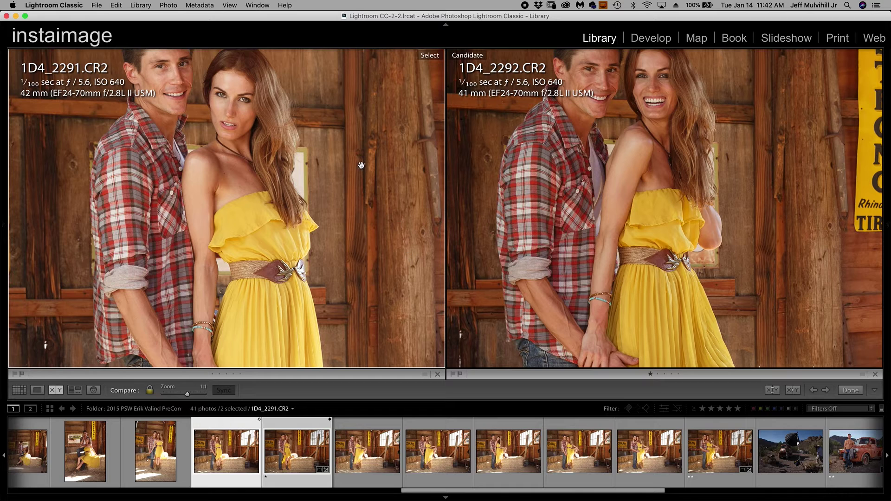
pyautogui.moveTo(360, 158); pyautogui.dragTo(385, 247)
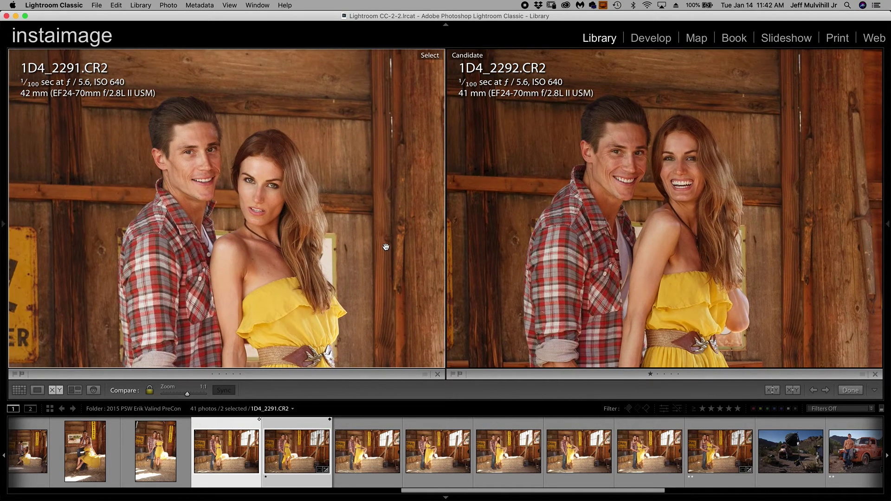